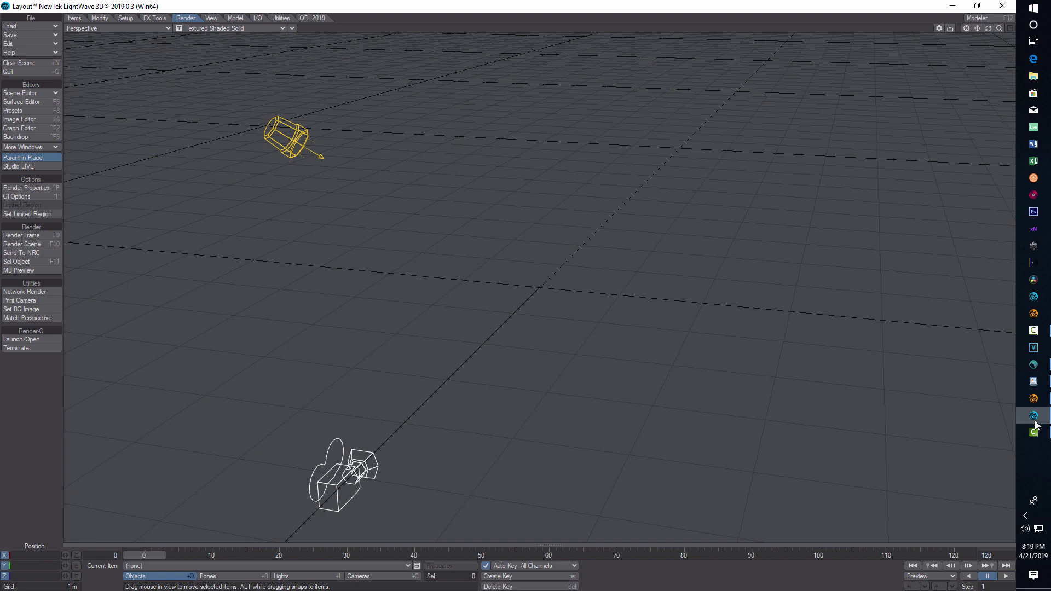
Step: Bring the loaded Sitting FBX character into the local scene through Interchange, with its mixamorig skeleton and meshes, and close Interchange
{"action": "left_click", "coordinate": [257, 17]}
{"action": "left_click", "coordinate": [20, 188]}
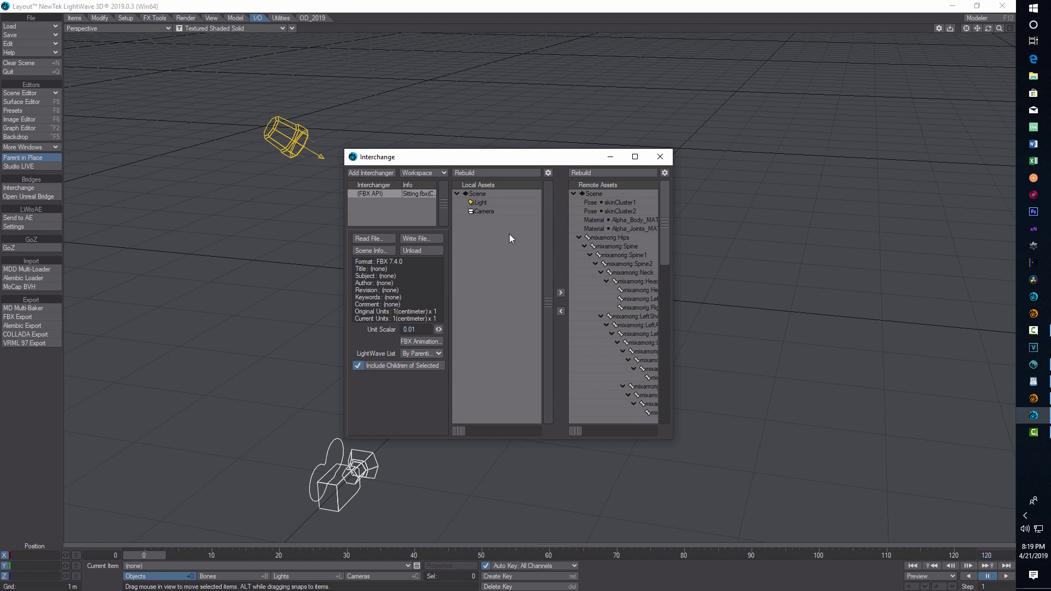
{"action": "left_click", "coordinate": [561, 311]}
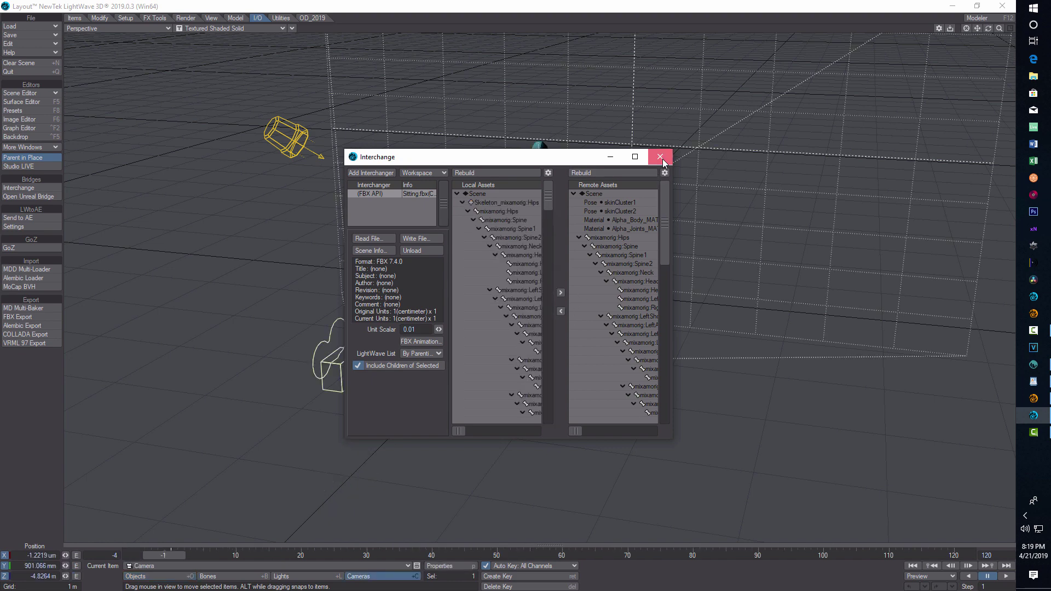
{"action": "left_click", "coordinate": [661, 157]}
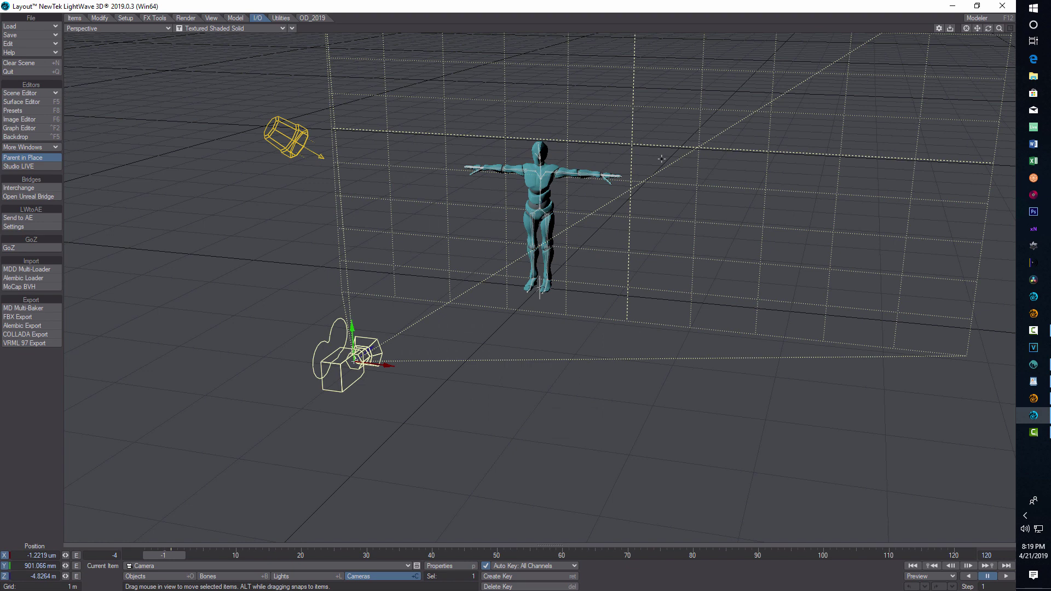
Step: Save the scene as Mixamo4 in the Scenes folder
{"action": "left_click", "coordinate": [45, 37]}
{"action": "left_click", "coordinate": [44, 36]}
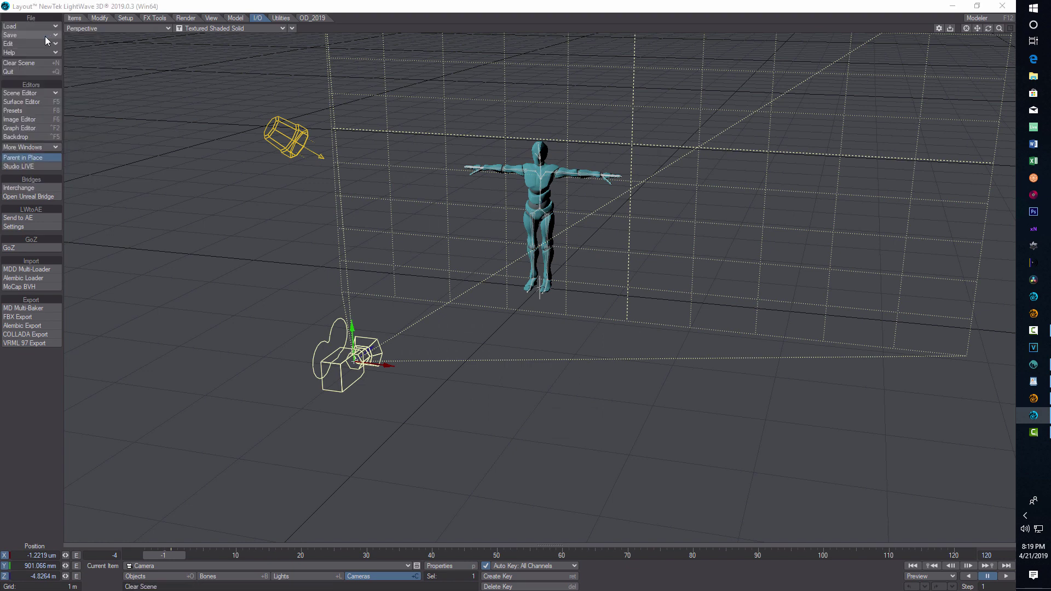
{"action": "left_click", "coordinate": [358, 25]}
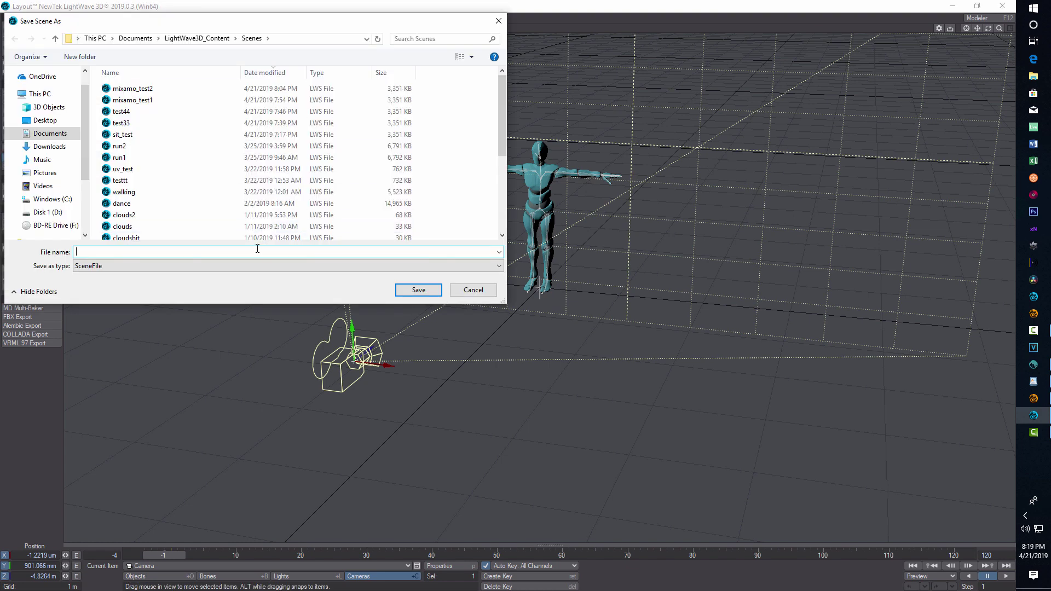
{"action": "type", "text": "Mixam"}
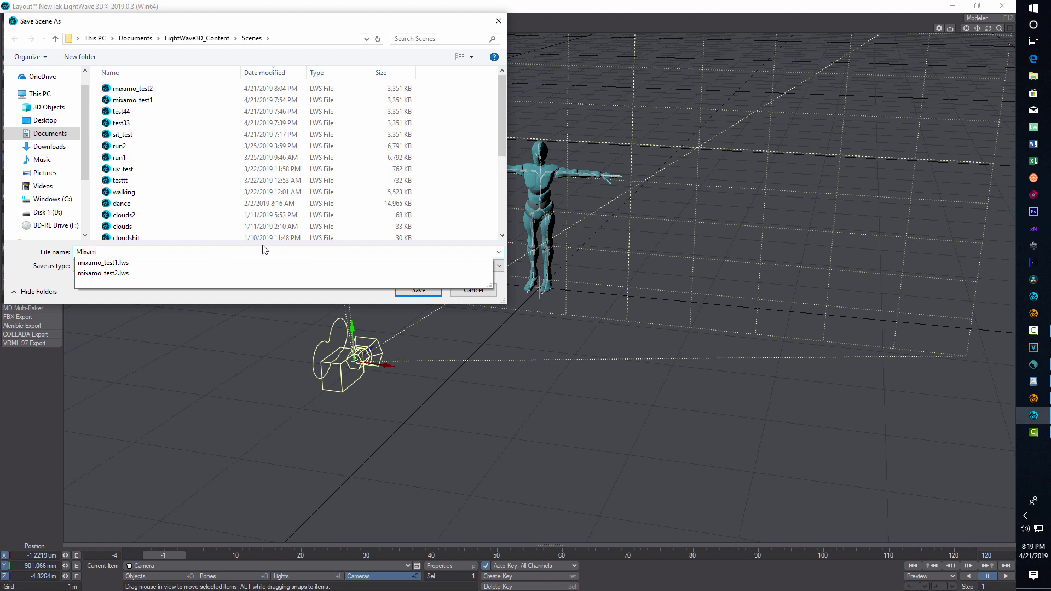
{"action": "type", "text": "o4"}
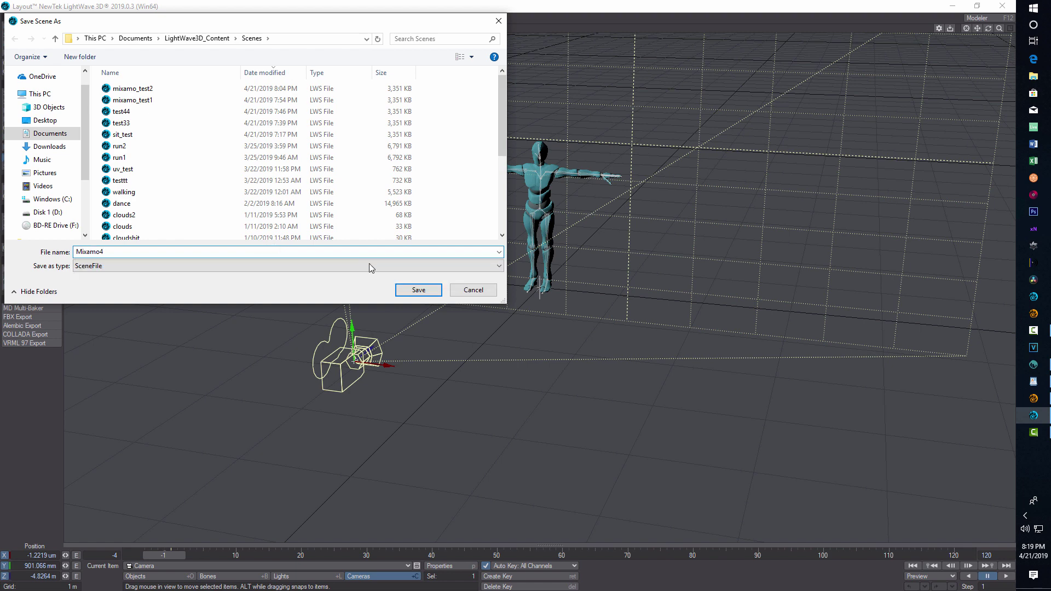
{"action": "left_click", "coordinate": [417, 290]}
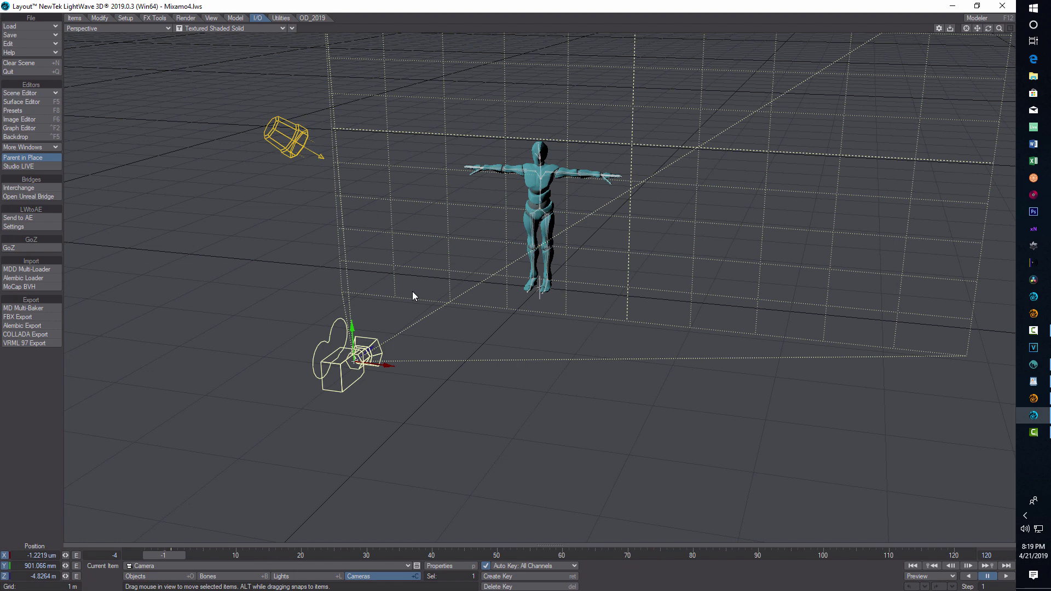
Step: Make the Alpha_Surface object the current item and switch to Modeler to edit it
{"action": "left_click", "coordinate": [162, 576]}
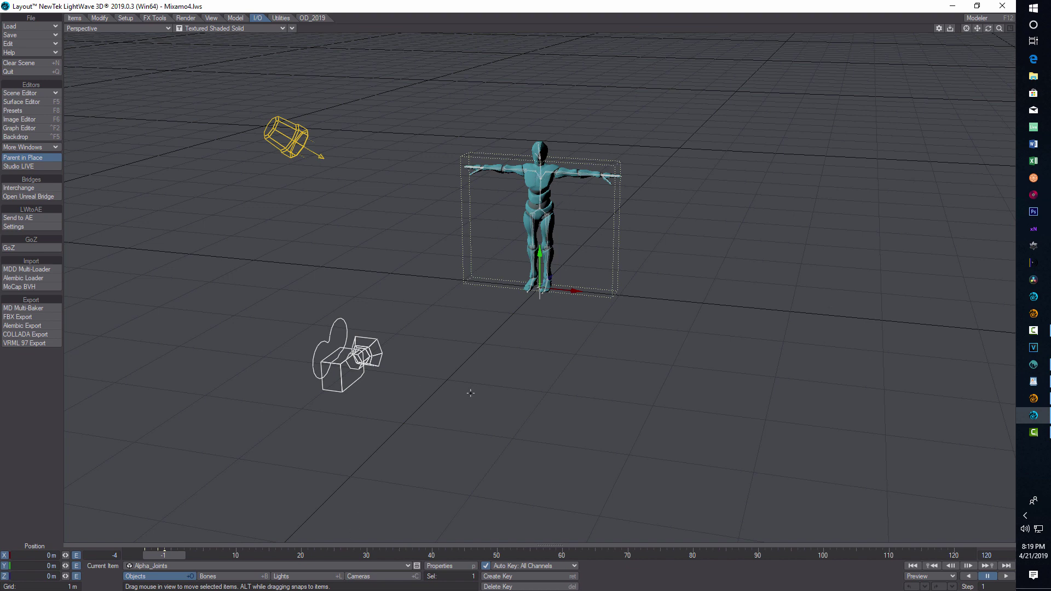
{"action": "left_click", "coordinate": [408, 567]}
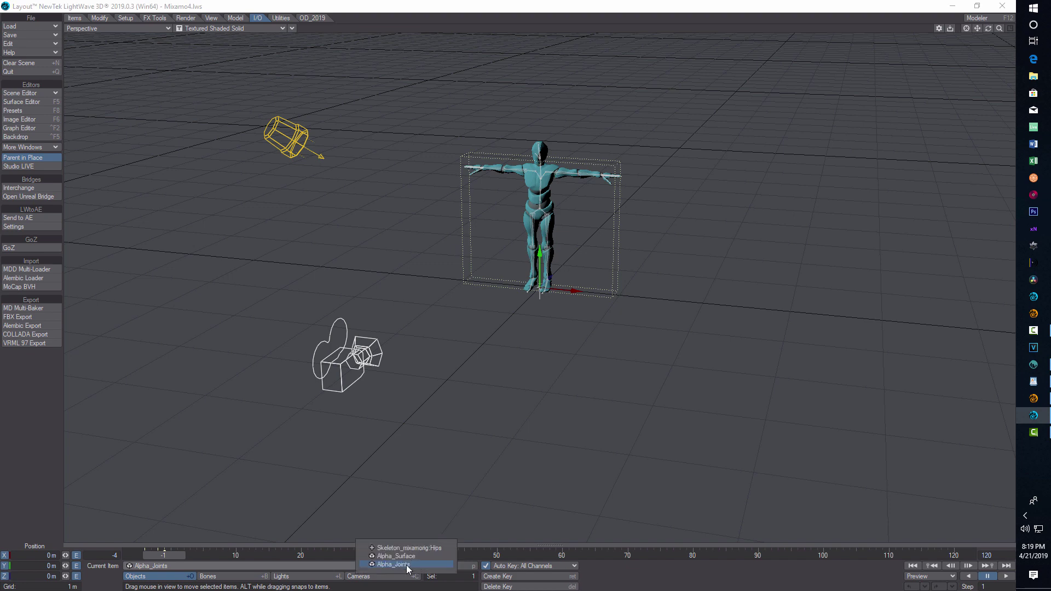
{"action": "left_click", "coordinate": [403, 557]}
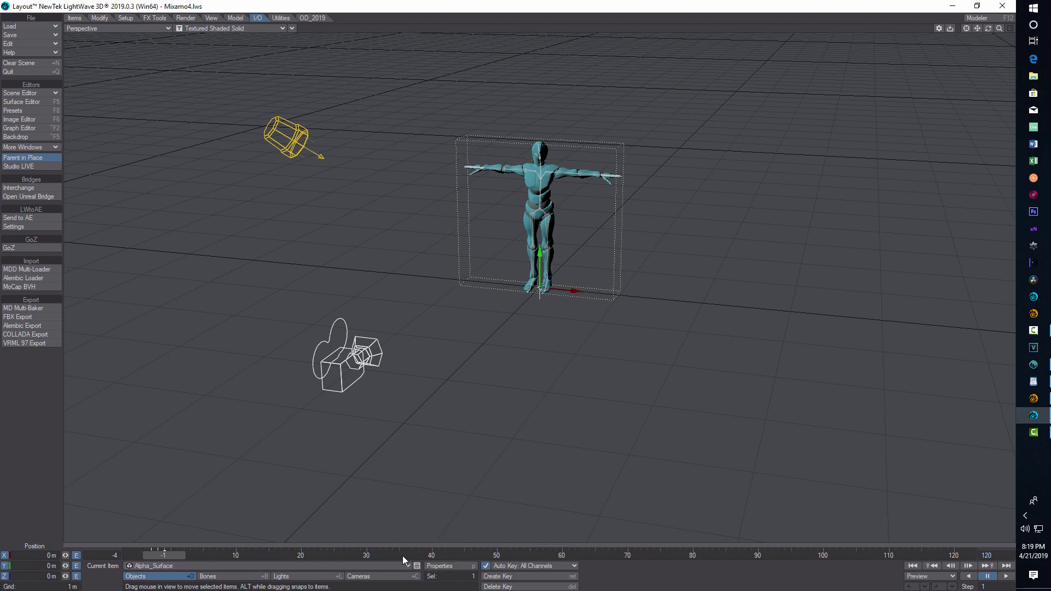
{"action": "left_click", "coordinate": [978, 18]}
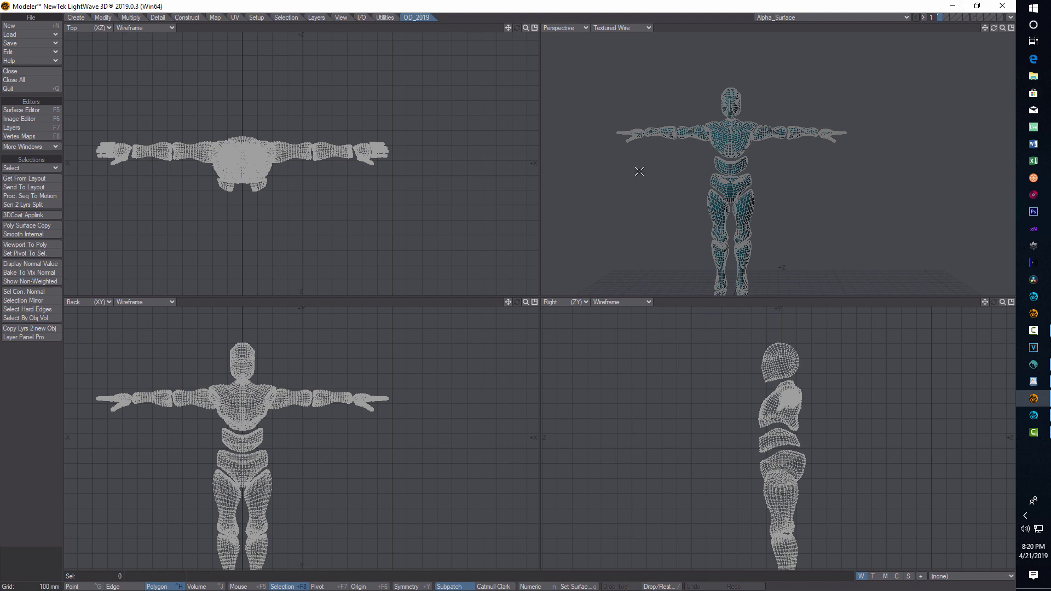
Step: Save a copy of the body object as Alpha_Surface7 in the Objects folder
{"action": "left_click", "coordinate": [50, 45]}
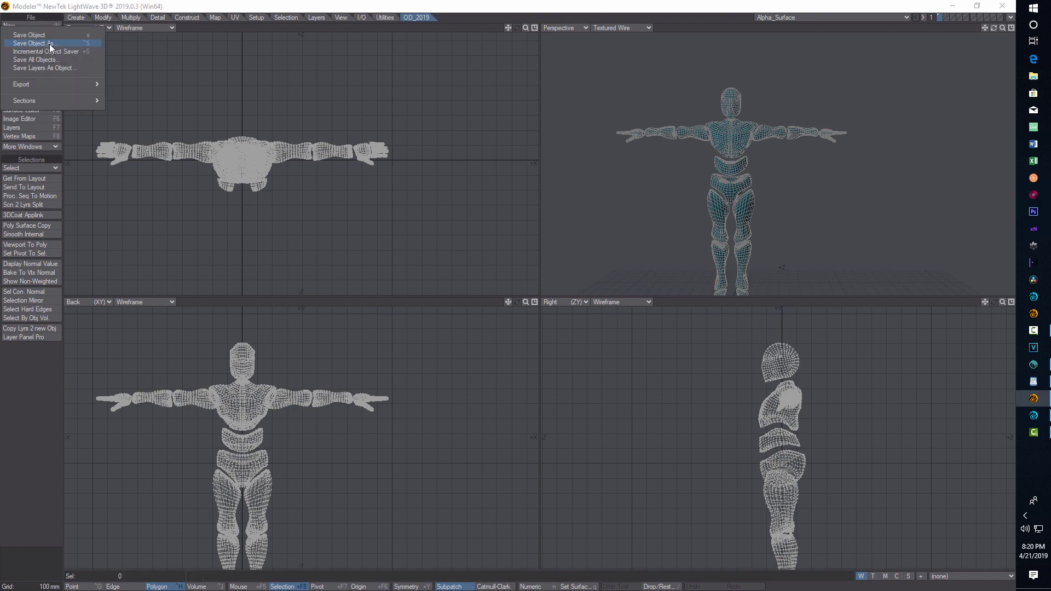
{"action": "left_click", "coordinate": [50, 48]}
{"action": "left_click", "coordinate": [131, 253]}
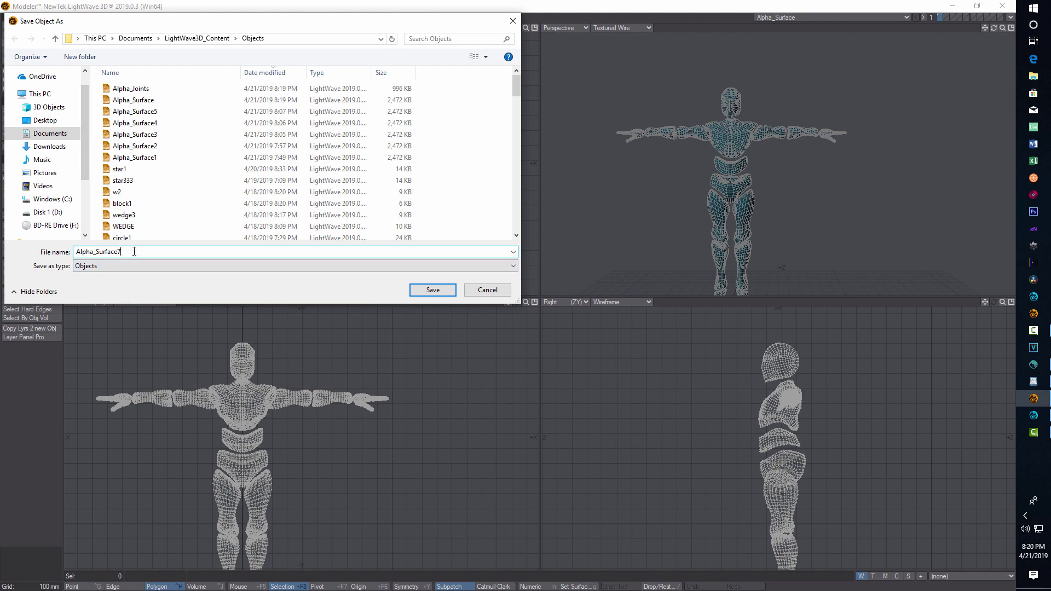
{"action": "left_click", "coordinate": [432, 290]}
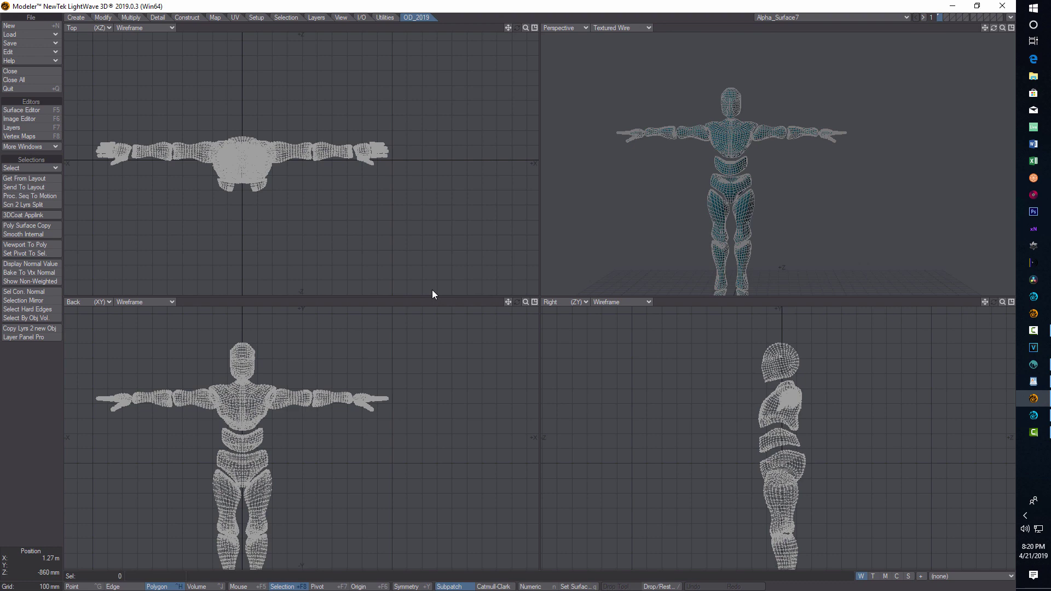
Step: Check that 3D-Coat is running, then try to export Alpha_Surface7 to its Paint room with the 3DCoat Applink
{"action": "left_click", "coordinate": [1036, 370]}
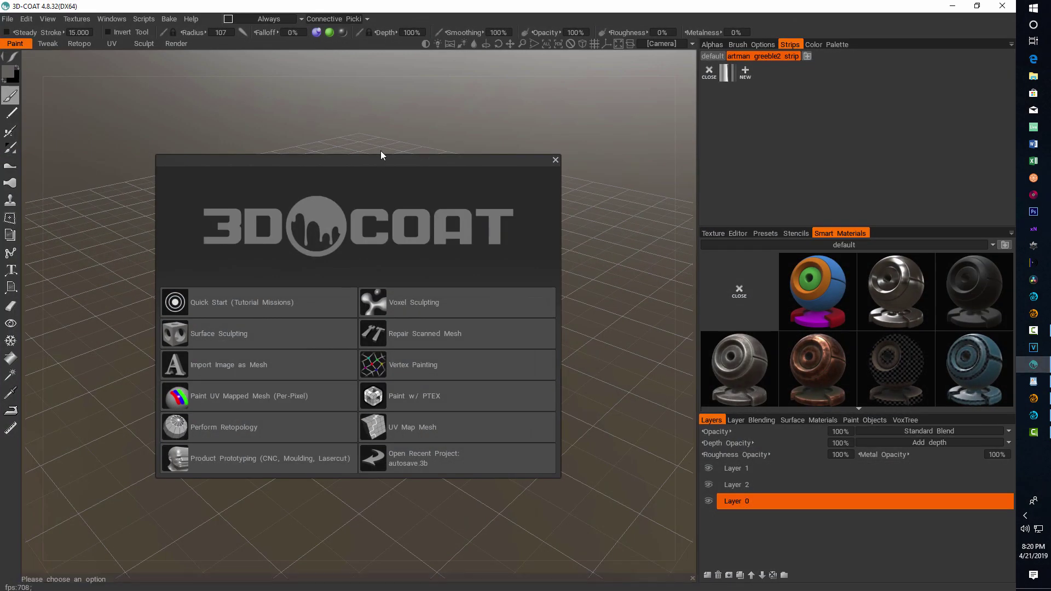
{"action": "left_click", "coordinate": [953, 6]}
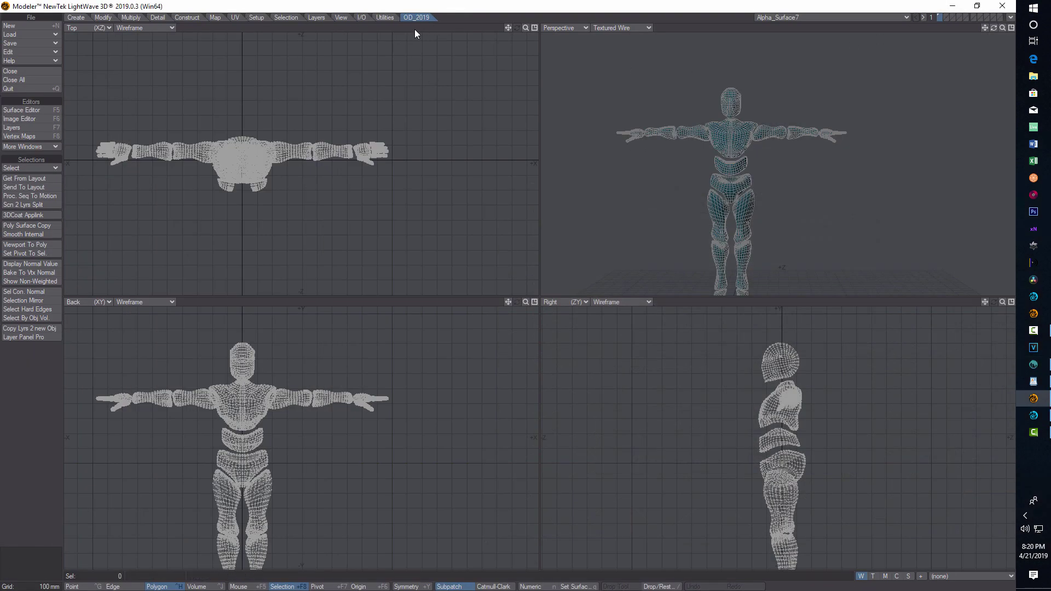
{"action": "left_click", "coordinate": [28, 215]}
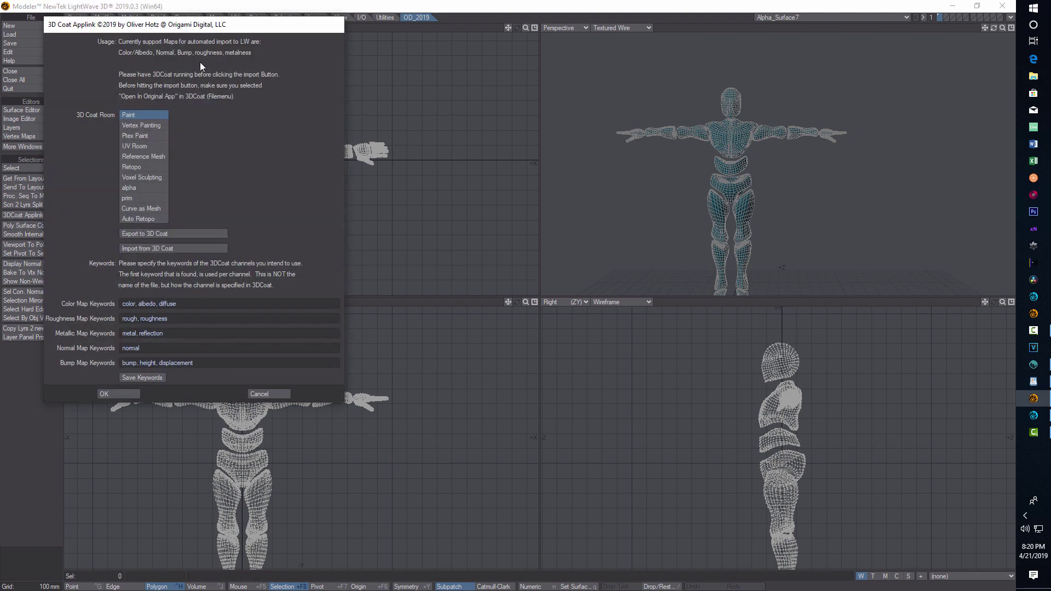
{"action": "left_click", "coordinate": [175, 234]}
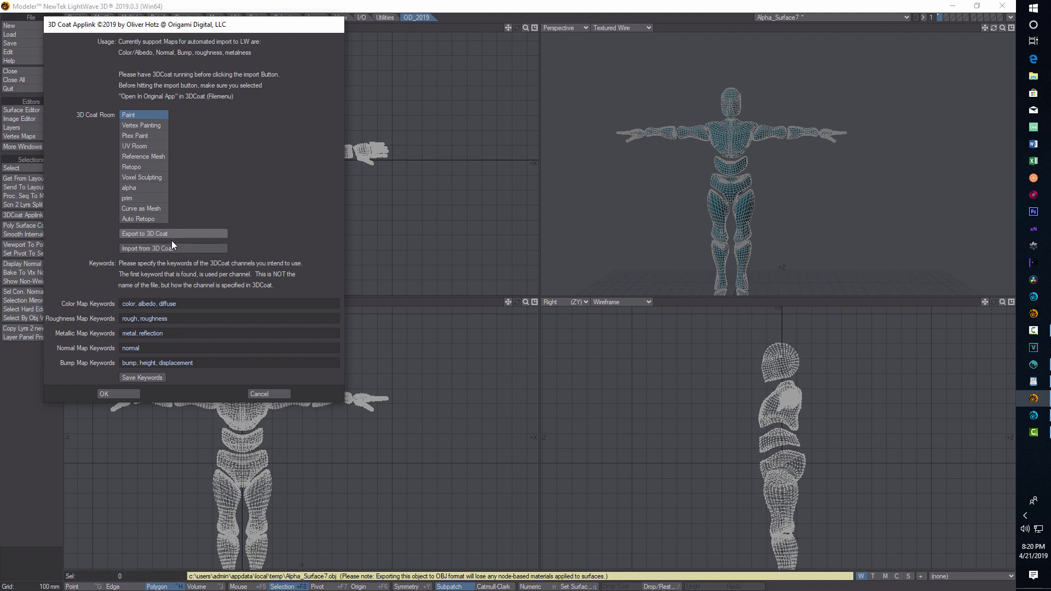
{"action": "left_click", "coordinate": [123, 396]}
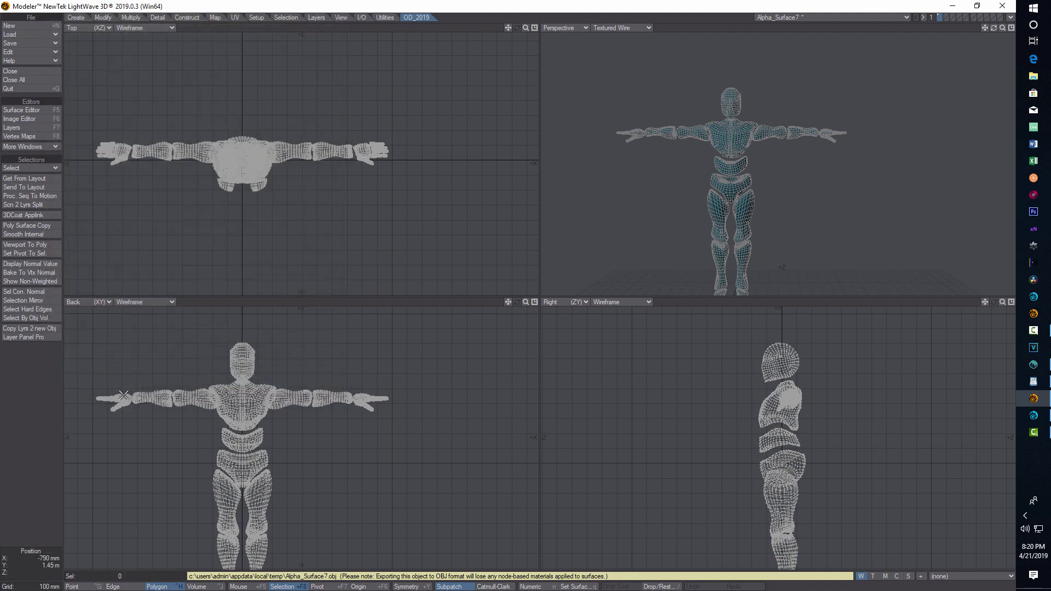
Step: Abandon the pending import by closing 3D-Coat, start 3D-Coat again and return to Modeler
{"action": "left_click", "coordinate": [1033, 364]}
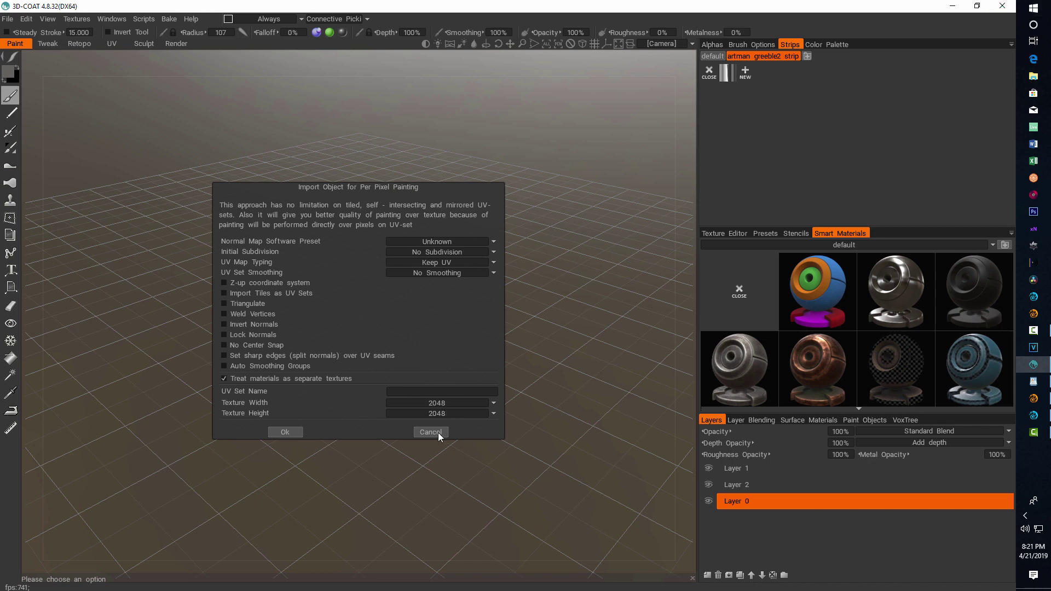
{"action": "left_click", "coordinate": [1002, 6]}
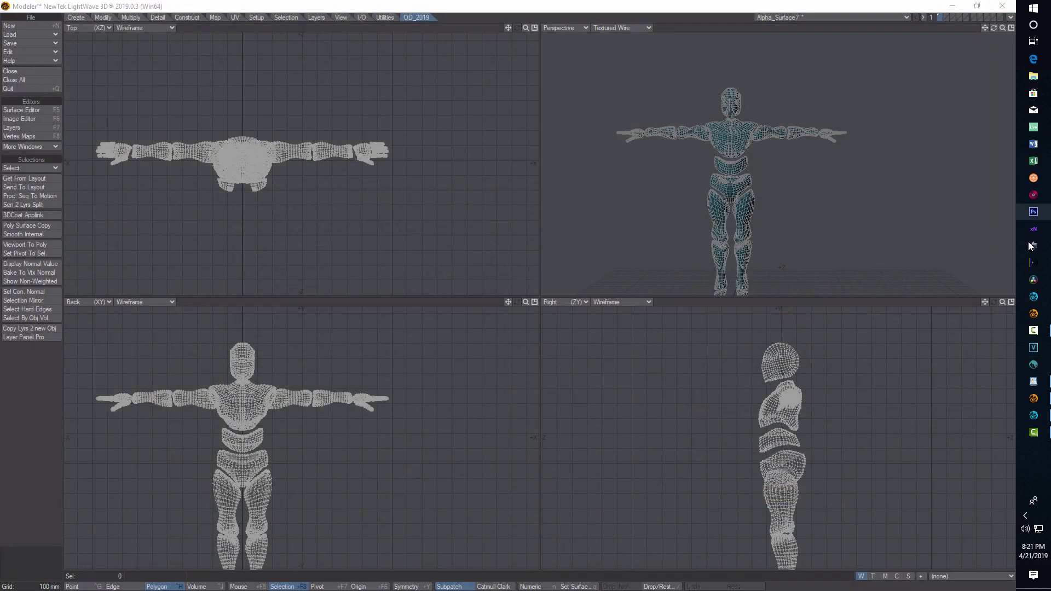
{"action": "left_click", "coordinate": [1036, 367]}
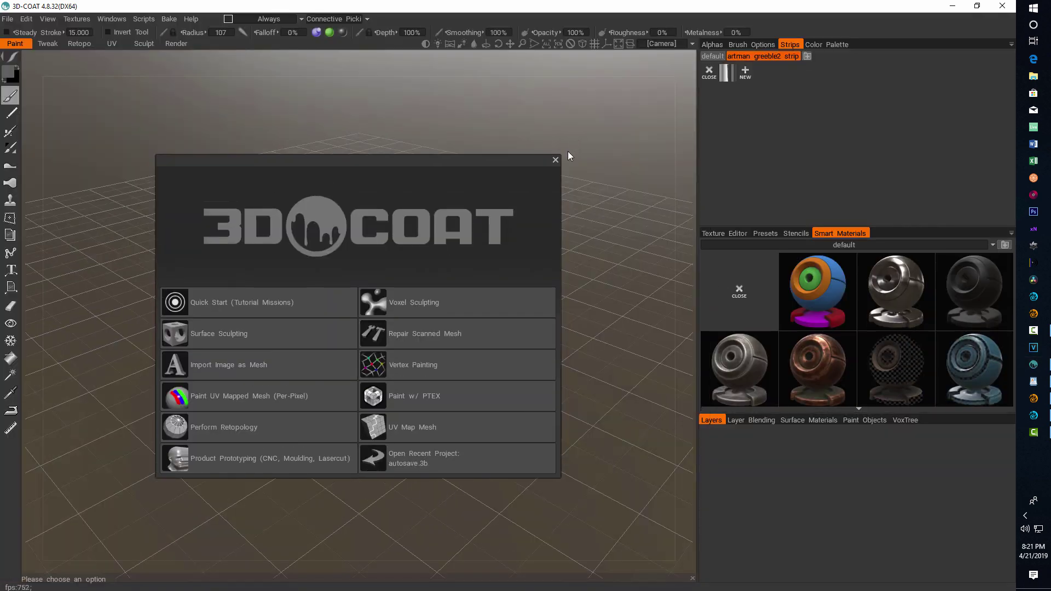
{"action": "left_click", "coordinate": [1038, 402]}
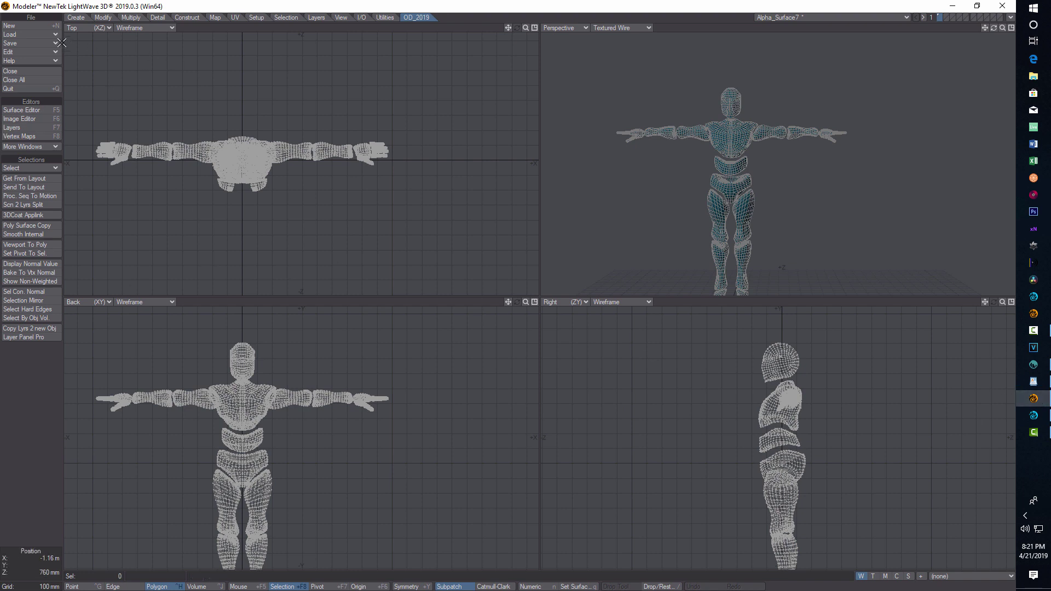
Step: Save the Alpha_Surface7 object and export it to 3D-Coat's Paint room with the 3DCoat Applink
{"action": "left_click", "coordinate": [39, 43]}
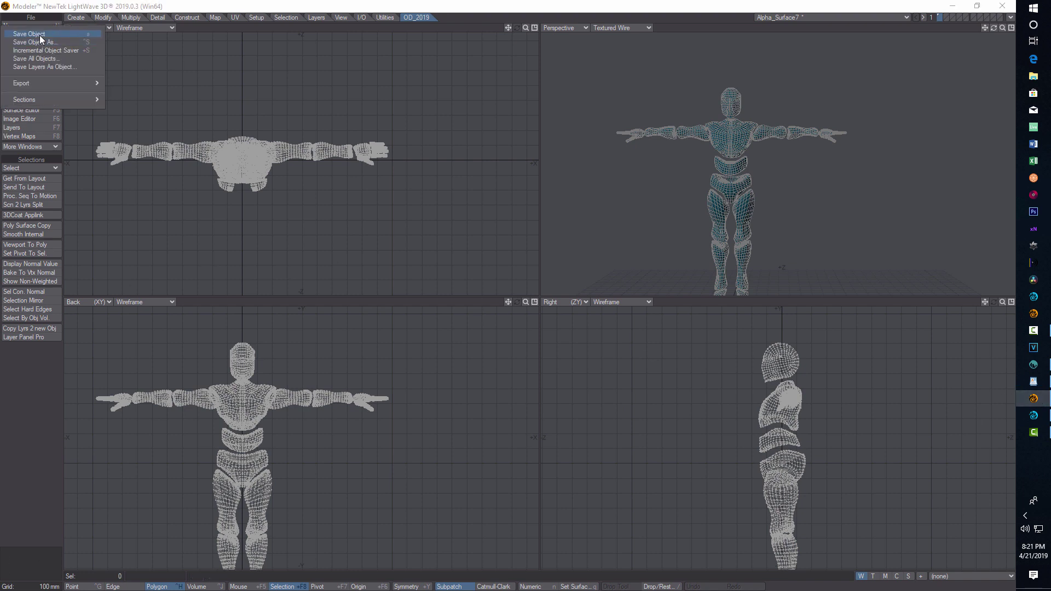
{"action": "left_click", "coordinate": [40, 35]}
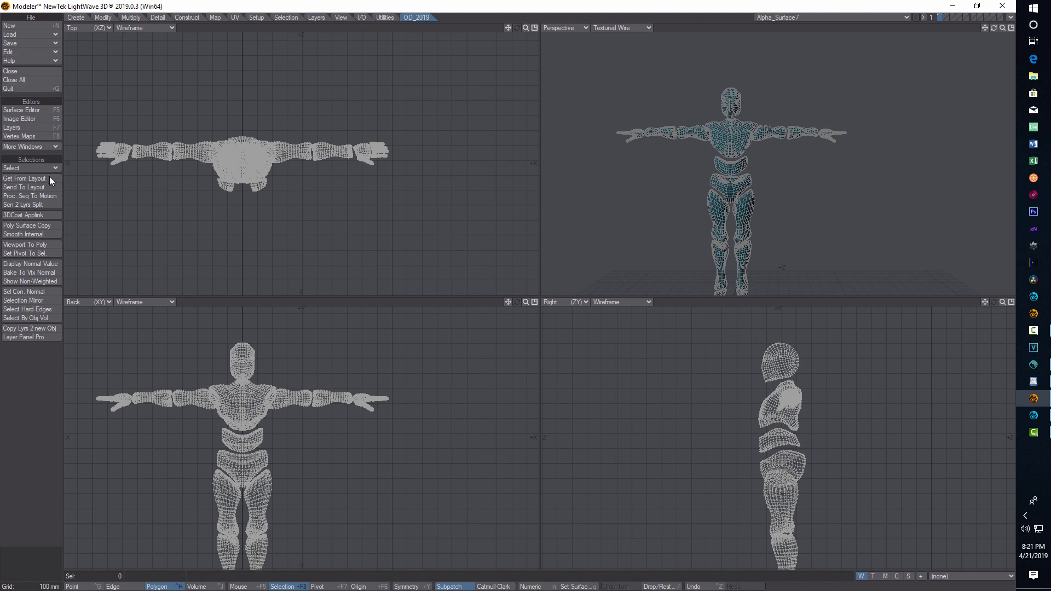
{"action": "left_click", "coordinate": [36, 214]}
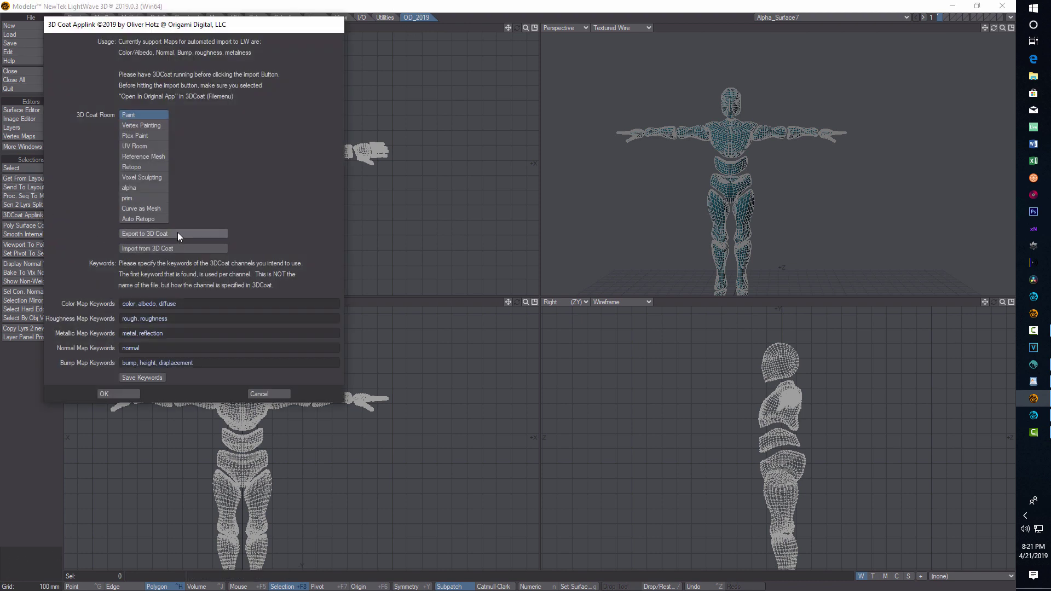
{"action": "left_click", "coordinate": [178, 232]}
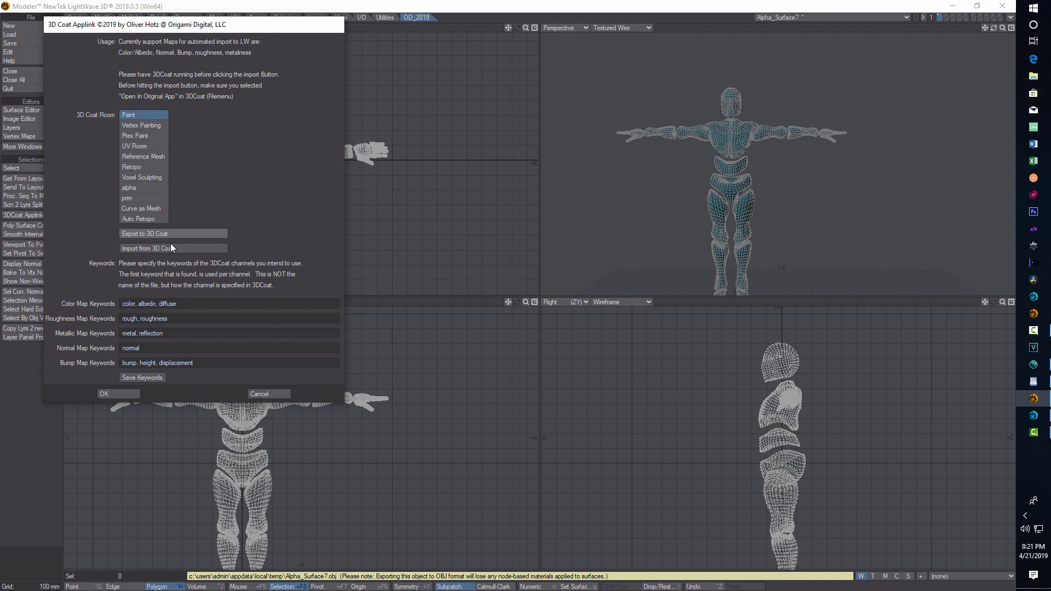
{"action": "left_click", "coordinate": [119, 393]}
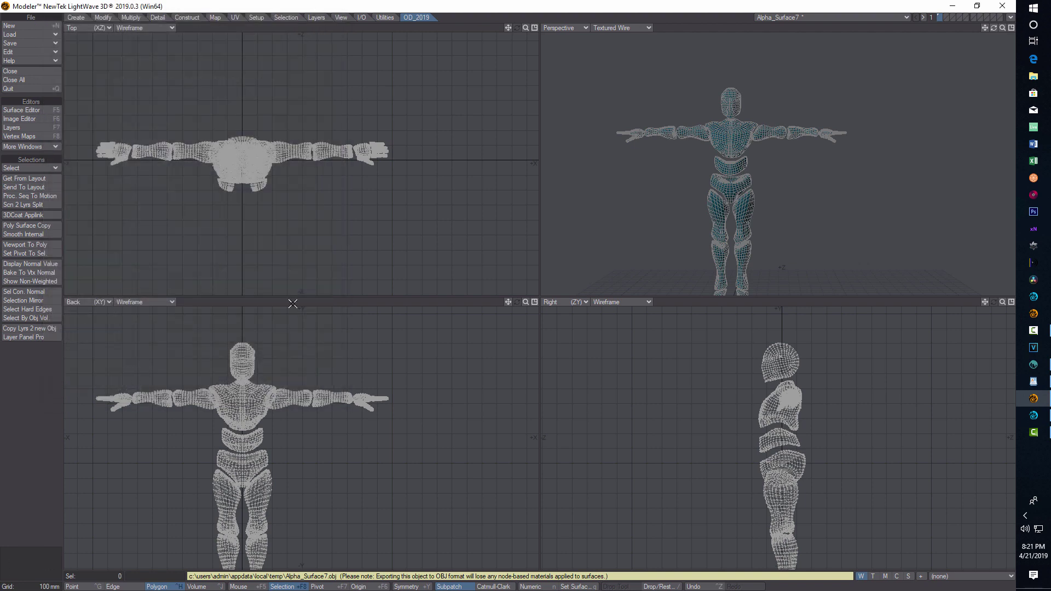
Step: Switch to 3D-Coat and import the object for per-pixel painting with UV set Alpha_Body_MAT and 2048 x 2048 textures
{"action": "left_click", "coordinate": [1042, 365]}
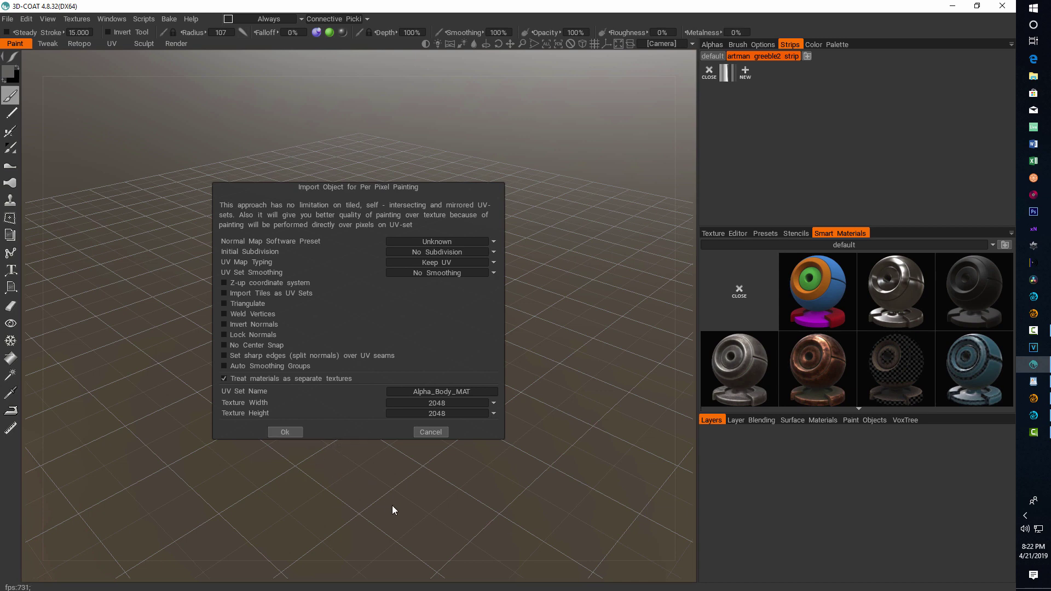
{"action": "left_click", "coordinate": [289, 432]}
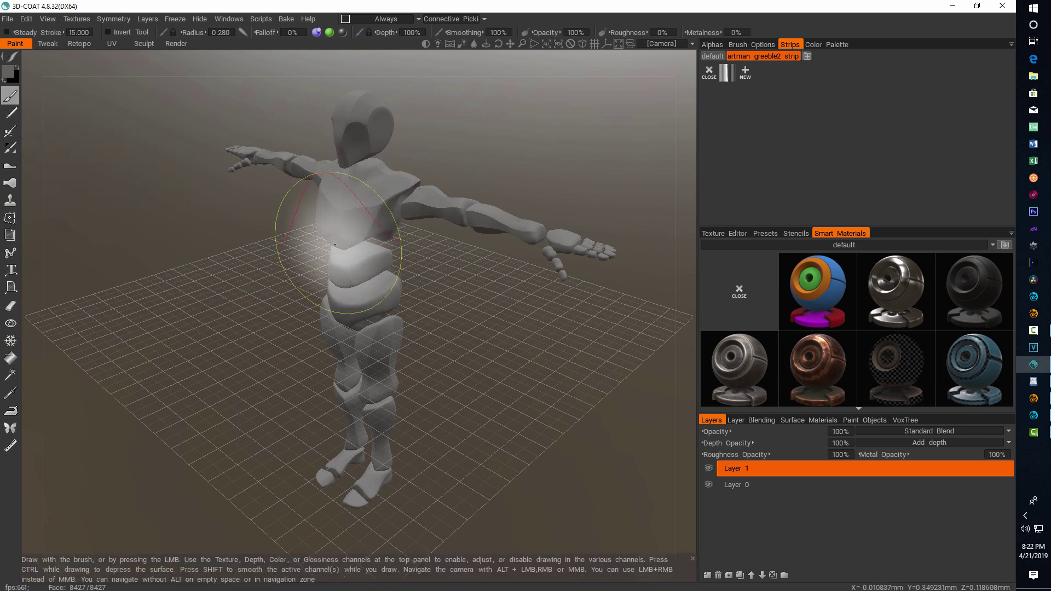
Step: Paint the worn blue metal smart material over the figure's head, torso, arms and legs on Layer 1, using cube mapping
{"action": "left_click", "coordinate": [11, 136]}
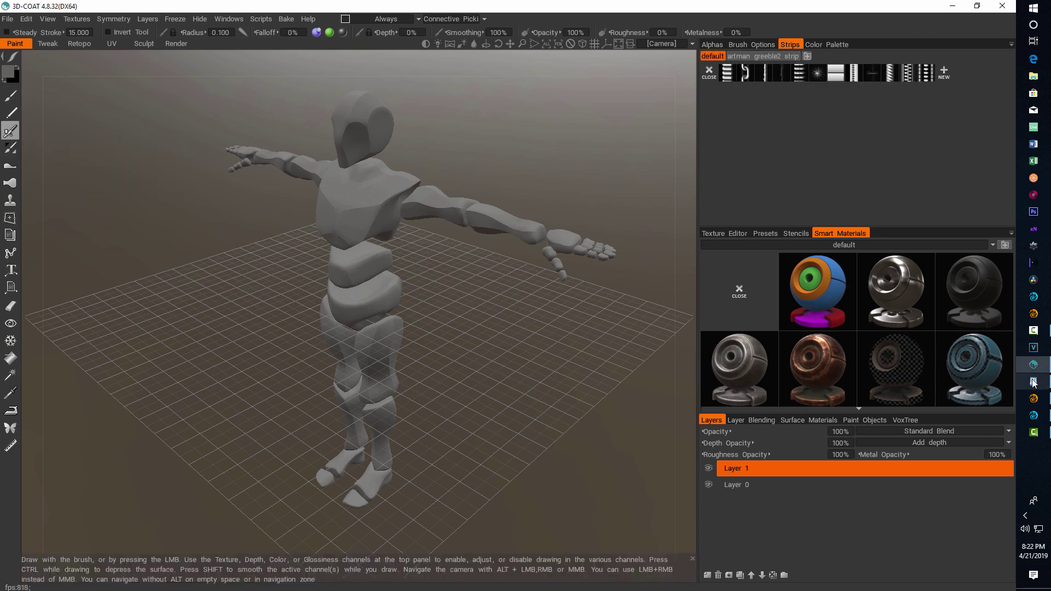
{"action": "mouse_move", "coordinate": [991, 373]}
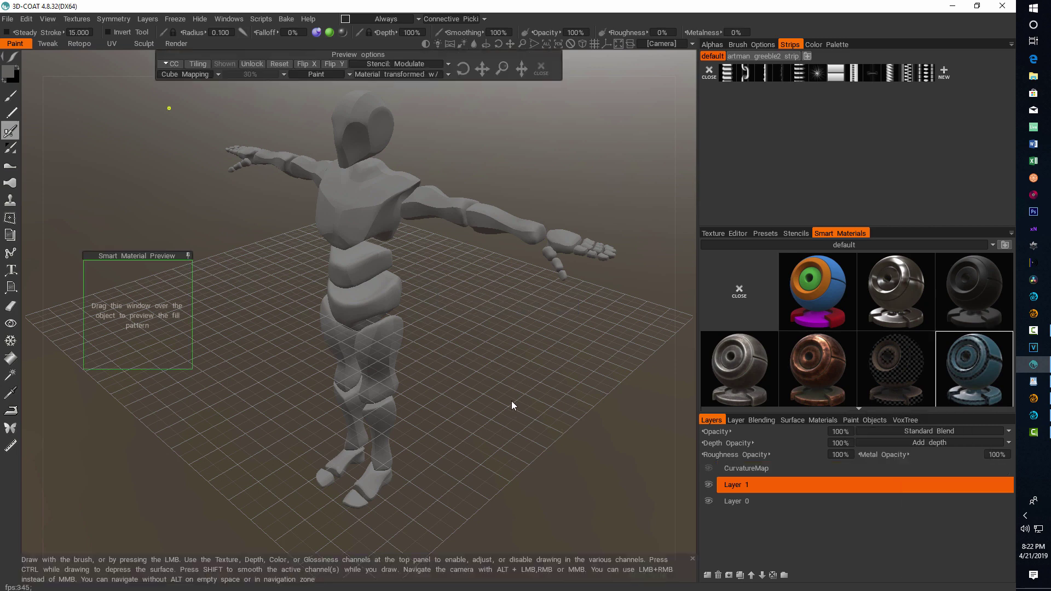
{"action": "mouse_move", "coordinate": [406, 206]}
{"action": "left_mouse_down"}
{"action": "mouse_move", "coordinate": [471, 207]}
{"action": "mouse_move", "coordinate": [334, 202]}
{"action": "mouse_move", "coordinate": [323, 258]}
{"action": "mouse_move", "coordinate": [394, 230]}
{"action": "mouse_move", "coordinate": [361, 307]}
{"action": "mouse_move", "coordinate": [383, 312]}
{"action": "mouse_move", "coordinate": [342, 339]}
{"action": "mouse_move", "coordinate": [375, 351]}
{"action": "mouse_move", "coordinate": [397, 394]}
{"action": "mouse_move", "coordinate": [366, 492]}
{"action": "mouse_move", "coordinate": [340, 481]}
{"action": "mouse_move", "coordinate": [353, 405]}
{"action": "left_mouse_up"}
{"action": "mouse_move", "coordinate": [510, 204]}
{"action": "left_mouse_down"}
{"action": "mouse_move", "coordinate": [591, 250]}
{"action": "mouse_move", "coordinate": [587, 241]}
{"action": "mouse_move", "coordinate": [526, 262]}
{"action": "mouse_move", "coordinate": [375, 162]}
{"action": "mouse_move", "coordinate": [388, 112]}
{"action": "mouse_move", "coordinate": [350, 104]}
{"action": "mouse_move", "coordinate": [328, 165]}
{"action": "mouse_move", "coordinate": [328, 246]}
{"action": "mouse_move", "coordinate": [350, 257]}
{"action": "mouse_move", "coordinate": [378, 213]}
{"action": "mouse_move", "coordinate": [391, 285]}
{"action": "left_mouse_up"}
{"action": "mouse_move", "coordinate": [462, 274]}
{"action": "left_mouse_down"}
{"action": "mouse_move", "coordinate": [320, 296]}
{"action": "mouse_move", "coordinate": [287, 256]}
{"action": "left_mouse_up"}
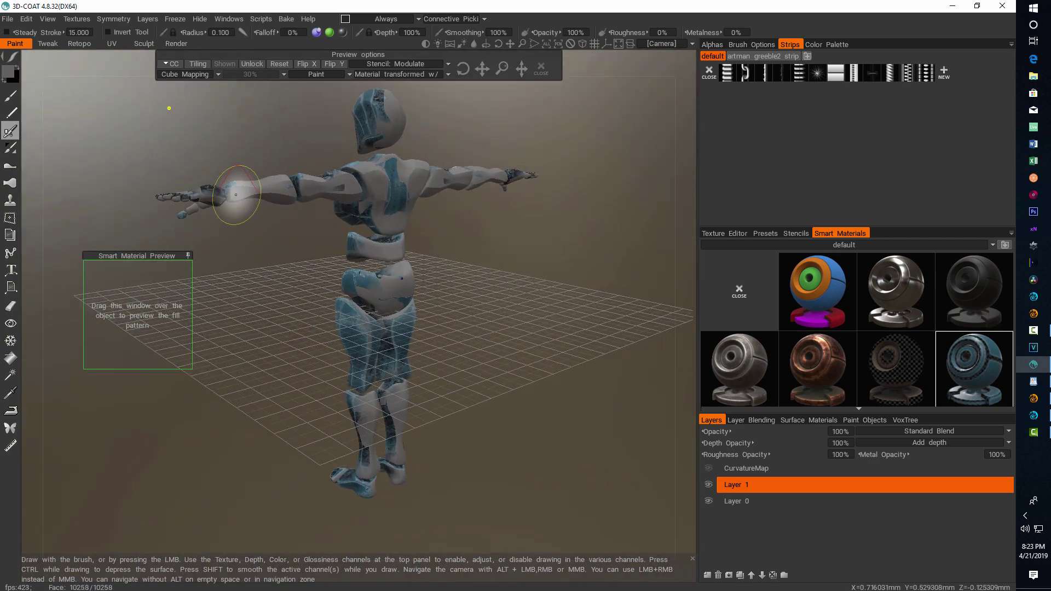
{"action": "mouse_move", "coordinate": [268, 192]}
{"action": "left_mouse_down"}
{"action": "mouse_move", "coordinate": [247, 188]}
{"action": "mouse_move", "coordinate": [449, 176]}
{"action": "mouse_move", "coordinate": [386, 164]}
{"action": "mouse_move", "coordinate": [413, 202]}
{"action": "mouse_move", "coordinate": [419, 188]}
{"action": "mouse_move", "coordinate": [364, 233]}
{"action": "mouse_move", "coordinate": [390, 273]}
{"action": "mouse_move", "coordinate": [363, 253]}
{"action": "mouse_move", "coordinate": [370, 293]}
{"action": "mouse_move", "coordinate": [430, 286]}
{"action": "mouse_move", "coordinate": [378, 481]}
{"action": "mouse_move", "coordinate": [366, 131]}
{"action": "mouse_move", "coordinate": [404, 88]}
{"action": "mouse_move", "coordinate": [395, 125]}
{"action": "mouse_move", "coordinate": [378, 112]}
{"action": "mouse_move", "coordinate": [386, 99]}
{"action": "left_mouse_up"}
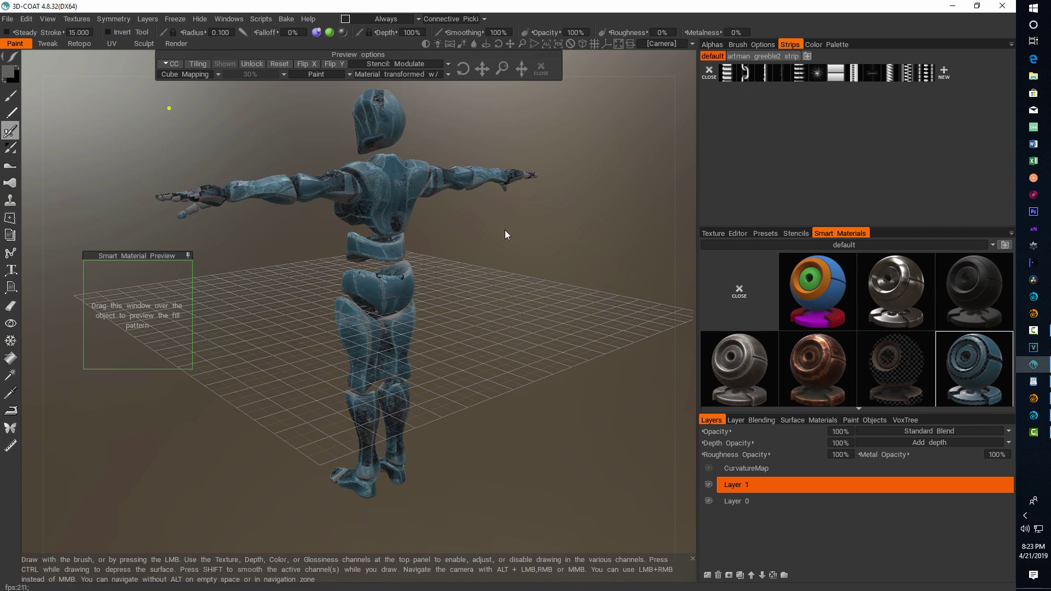
Step: Paint the worn blue metal smart material over the unpainted front surfaces of the figure's head, torso and hips on Layer 1
{"action": "mouse_move", "coordinate": [508, 245]}
{"action": "left_mouse_down"}
{"action": "mouse_move", "coordinate": [551, 291]}
{"action": "mouse_move", "coordinate": [320, 287]}
{"action": "mouse_move", "coordinate": [313, 236]}
{"action": "left_mouse_up"}
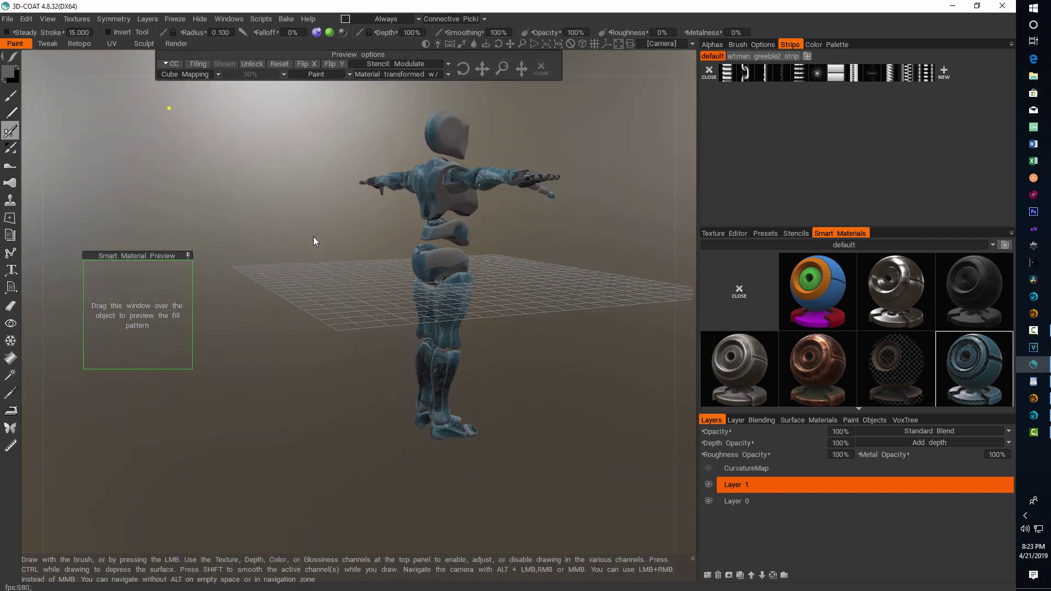
{"action": "mouse_move", "coordinate": [442, 278]}
{"action": "left_mouse_down"}
{"action": "mouse_move", "coordinate": [429, 262]}
{"action": "mouse_move", "coordinate": [493, 228]}
{"action": "mouse_move", "coordinate": [446, 225]}
{"action": "mouse_move", "coordinate": [447, 189]}
{"action": "mouse_move", "coordinate": [457, 200]}
{"action": "mouse_move", "coordinate": [474, 192]}
{"action": "mouse_move", "coordinate": [446, 104]}
{"action": "mouse_move", "coordinate": [468, 151]}
{"action": "mouse_move", "coordinate": [431, 132]}
{"action": "left_mouse_up"}
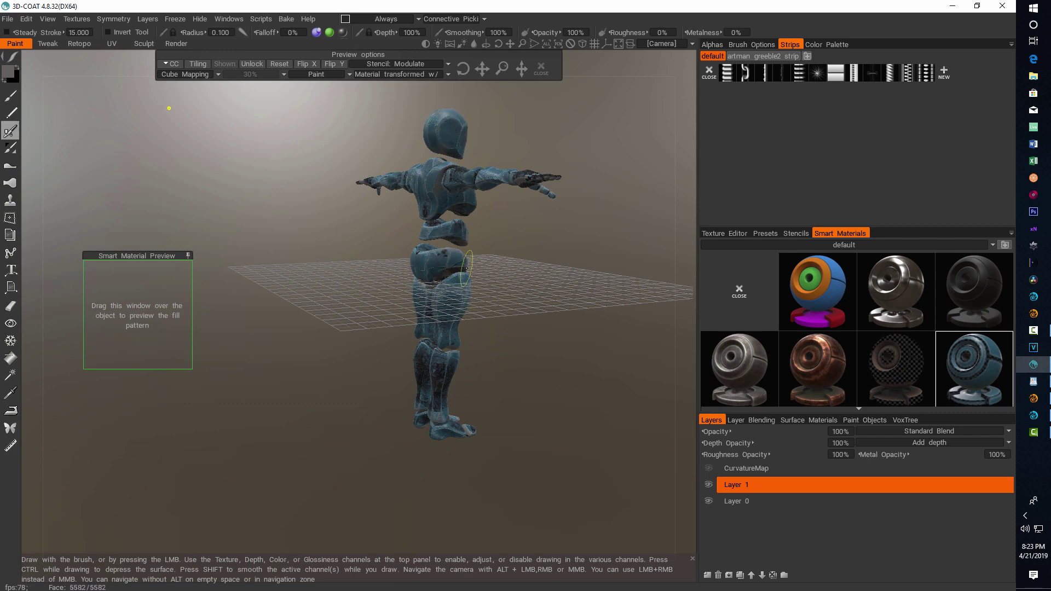
{"action": "left_click_drag", "start_coordinate": [574, 229], "coordinate": [421, 238]}
{"action": "mouse_move", "coordinate": [476, 118]}
{"action": "left_mouse_down"}
{"action": "mouse_move", "coordinate": [487, 139]}
{"action": "mouse_move", "coordinate": [451, 172]}
{"action": "mouse_move", "coordinate": [456, 217]}
{"action": "mouse_move", "coordinate": [416, 189]}
{"action": "mouse_move", "coordinate": [498, 227]}
{"action": "mouse_move", "coordinate": [451, 275]}
{"action": "mouse_move", "coordinate": [461, 353]}
{"action": "mouse_move", "coordinate": [443, 410]}
{"action": "mouse_move", "coordinate": [446, 386]}
{"action": "left_mouse_up"}
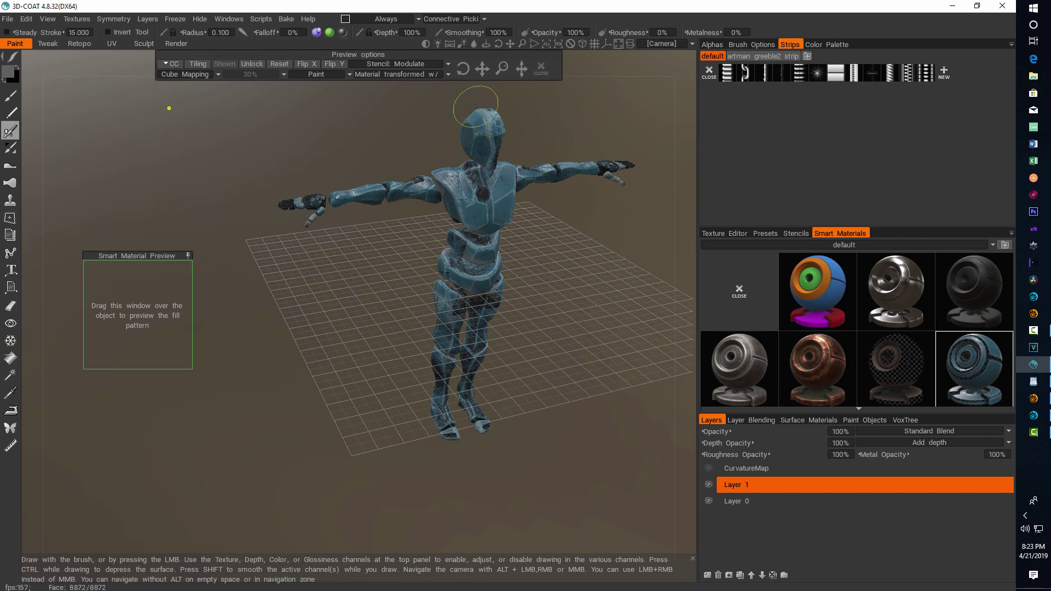
{"action": "mouse_move", "coordinate": [577, 285]}
{"action": "left_mouse_down"}
{"action": "mouse_move", "coordinate": [517, 246]}
{"action": "mouse_move", "coordinate": [514, 255]}
{"action": "mouse_move", "coordinate": [581, 274]}
{"action": "mouse_move", "coordinate": [533, 291]}
{"action": "mouse_move", "coordinate": [498, 268]}
{"action": "mouse_move", "coordinate": [546, 261]}
{"action": "left_mouse_up"}
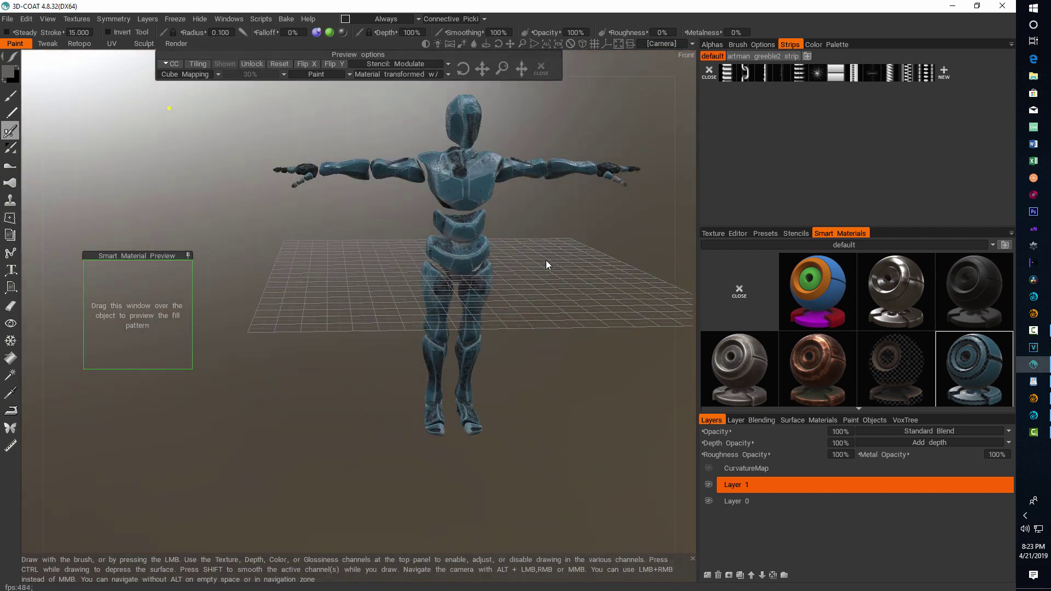
Step: Send the painted textures back with Open in Original App, using the Pbr (metalness) export preset and leaving geometry out of the export
{"action": "left_click", "coordinate": [7, 20]}
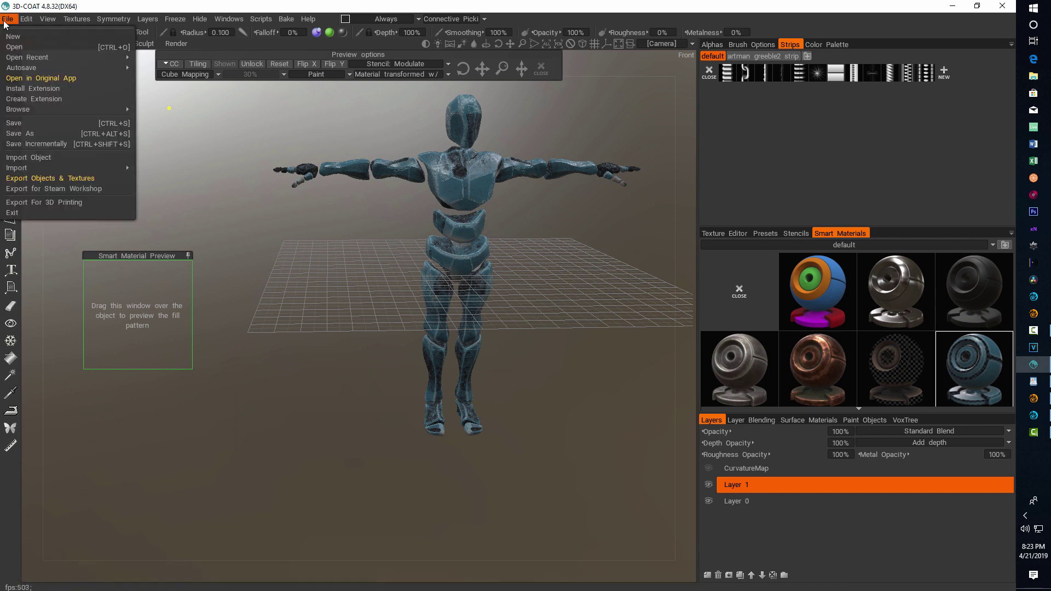
{"action": "left_click", "coordinate": [34, 78]}
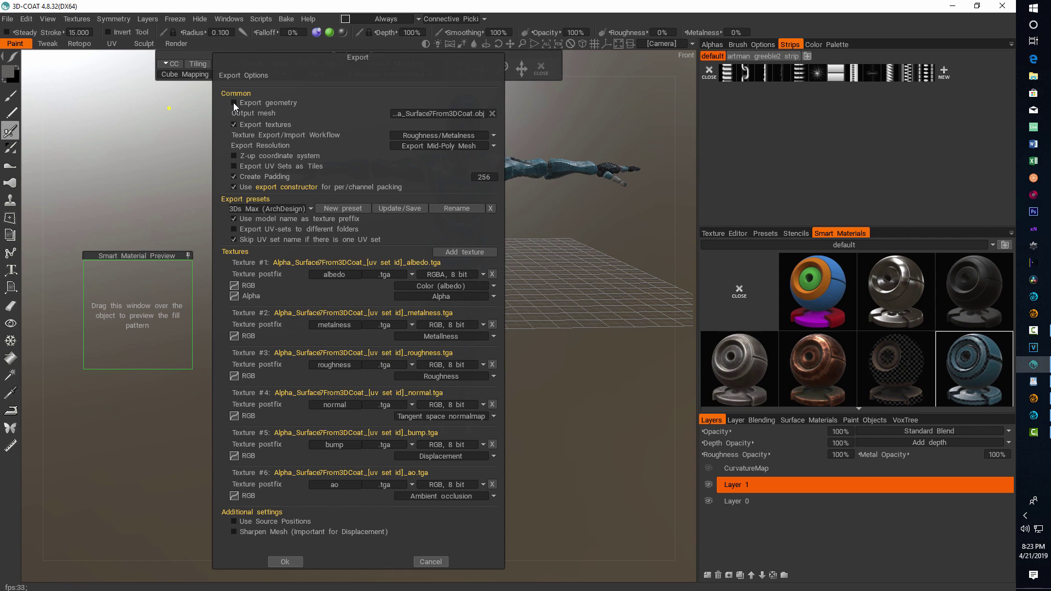
{"action": "left_click", "coordinate": [310, 208]}
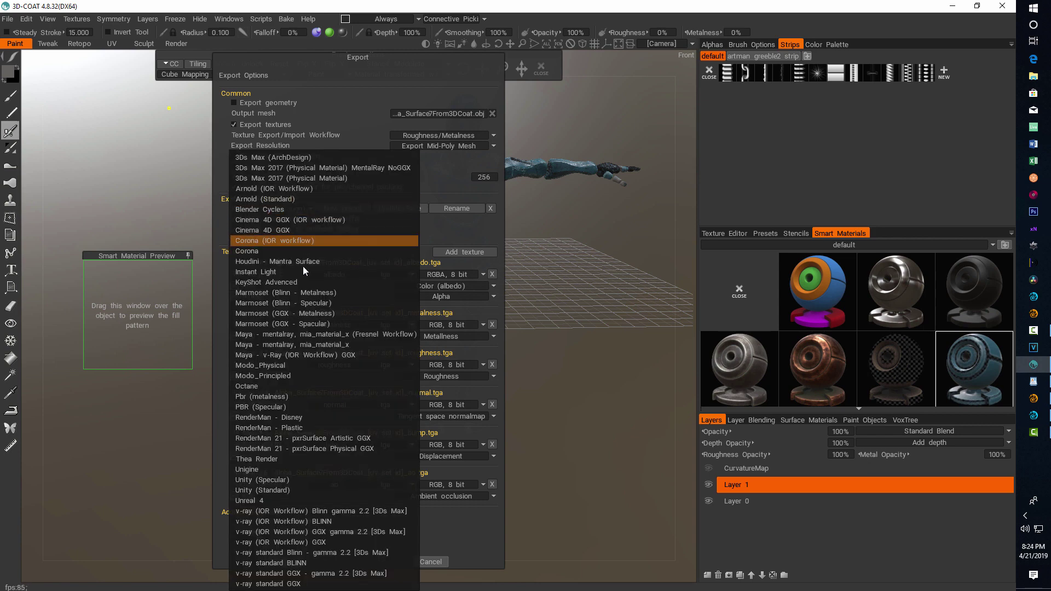
{"action": "left_click", "coordinate": [280, 397]}
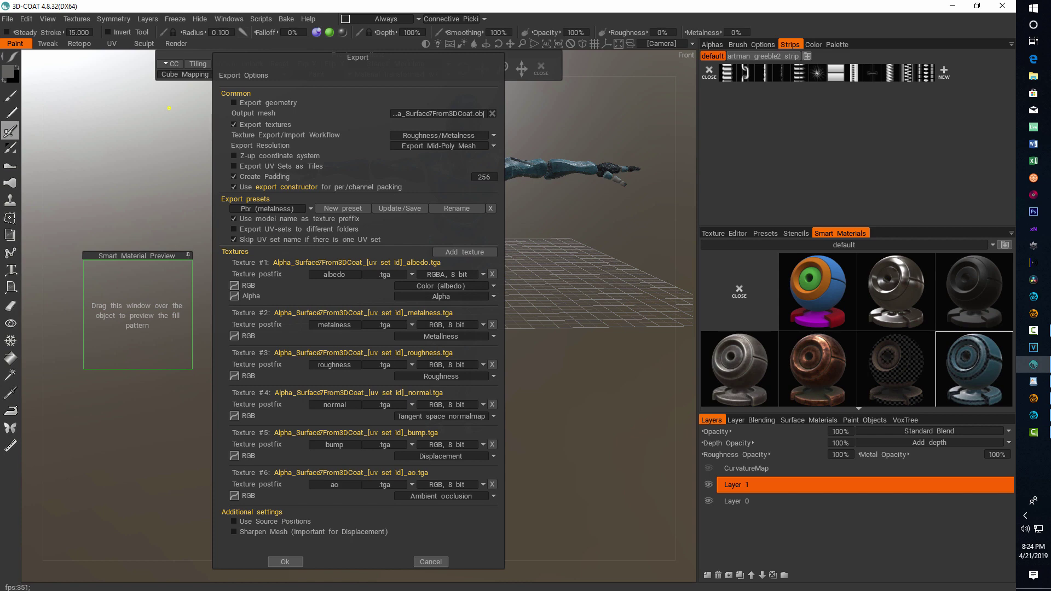
{"action": "left_click", "coordinate": [279, 562]}
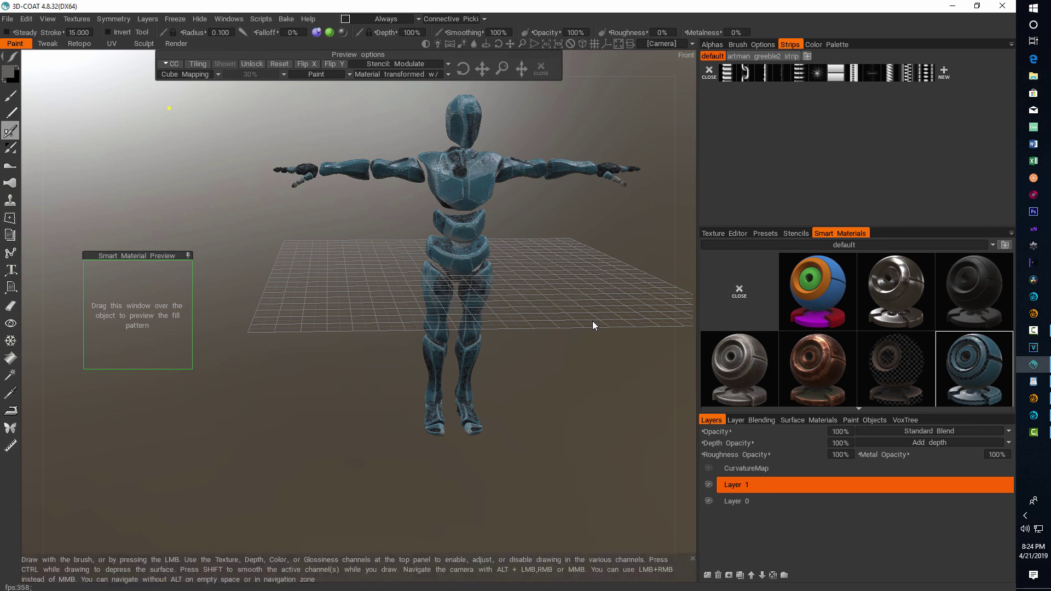
Step: Switch to LightWave Modeler and import the painted textures from 3D-Coat with the 3DCoat Applink
{"action": "left_click", "coordinate": [1034, 400]}
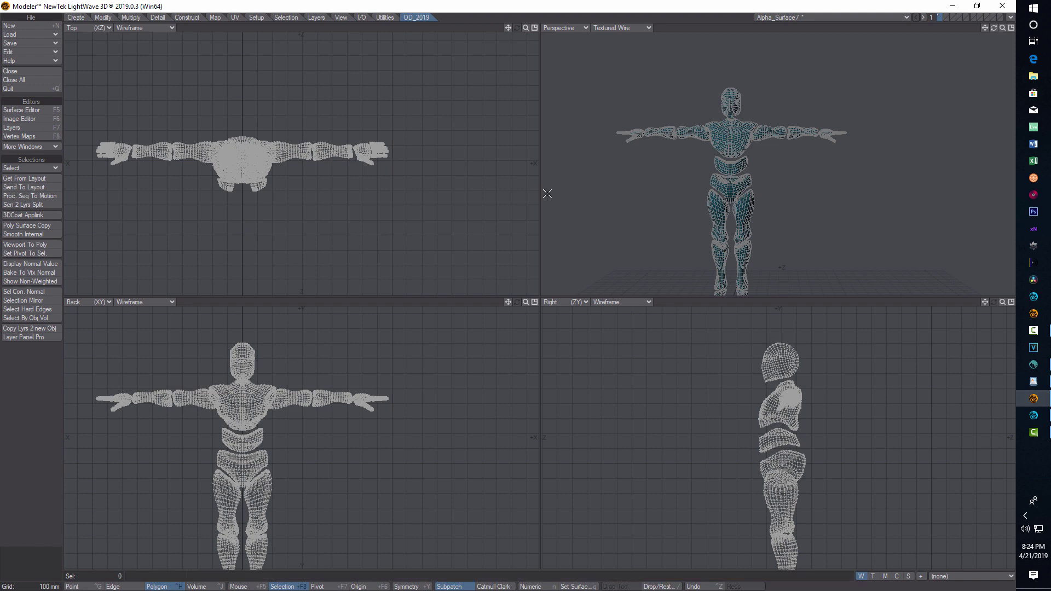
{"action": "left_click", "coordinate": [35, 215]}
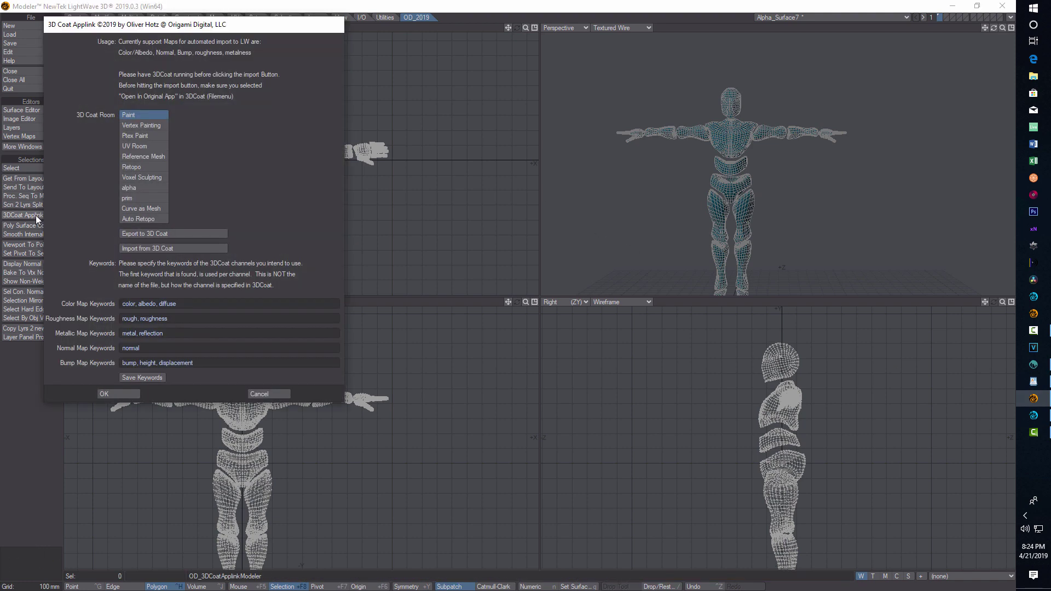
{"action": "left_click", "coordinate": [174, 248]}
{"action": "left_click", "coordinate": [126, 393]}
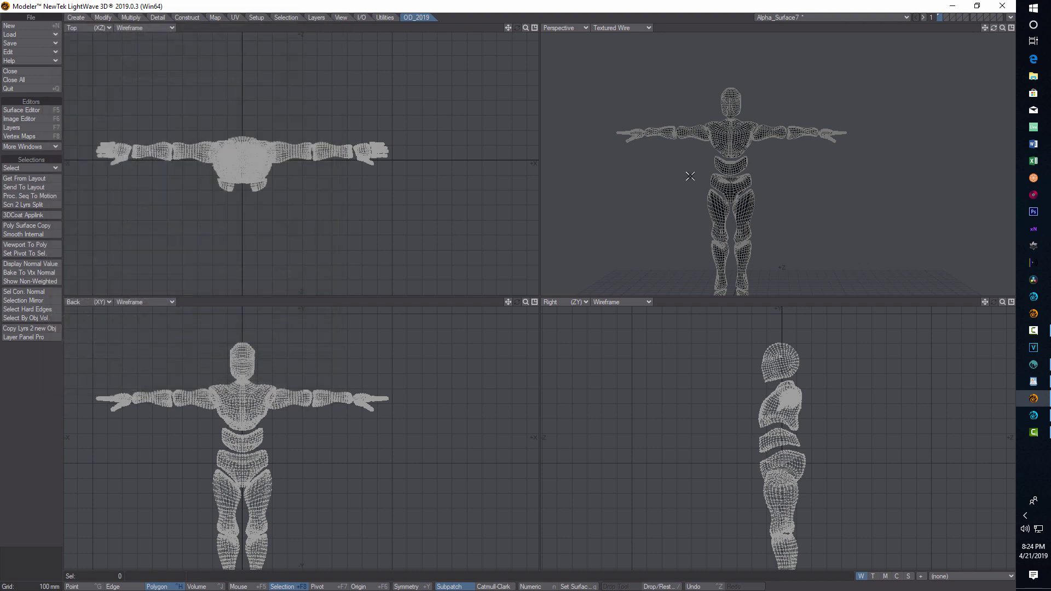
Step: Synchronize the retextured object with Layout and switch to Layout
{"action": "left_click", "coordinate": [1011, 18]}
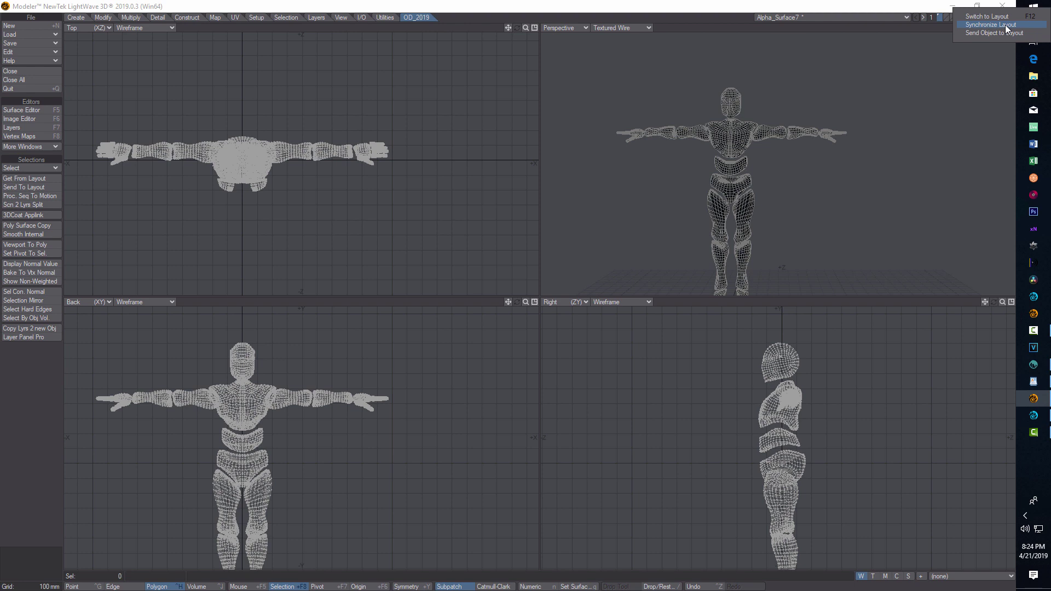
{"action": "left_click", "coordinate": [1005, 24]}
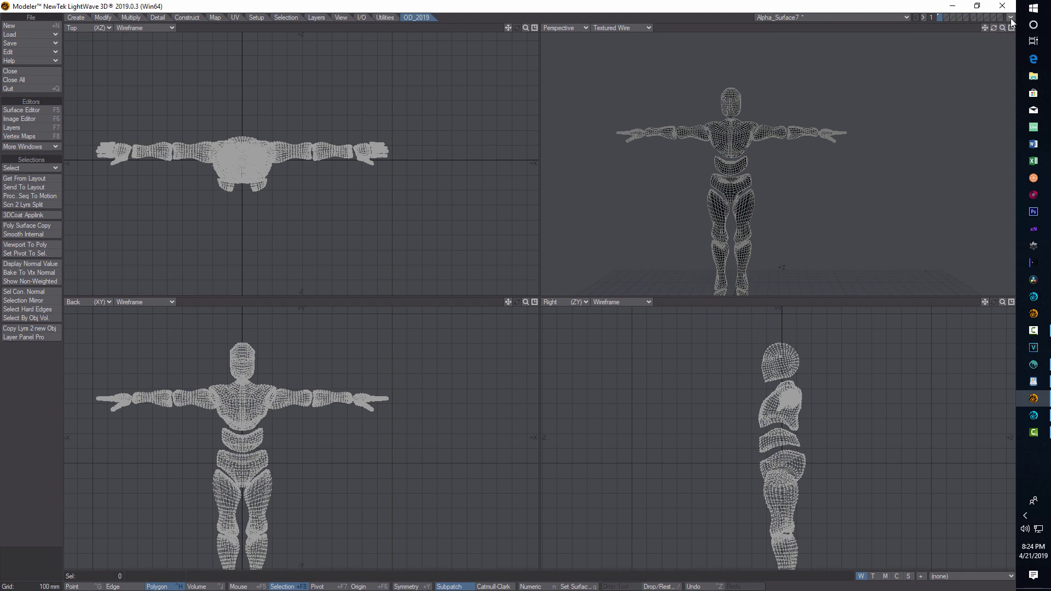
{"action": "left_click", "coordinate": [1011, 19]}
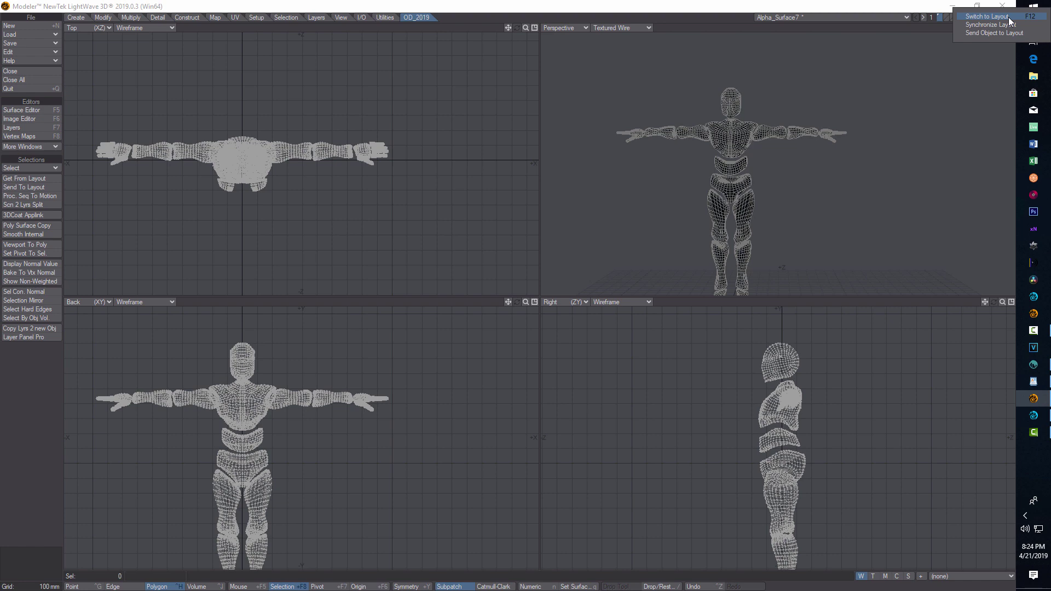
{"action": "left_click", "coordinate": [1008, 17]}
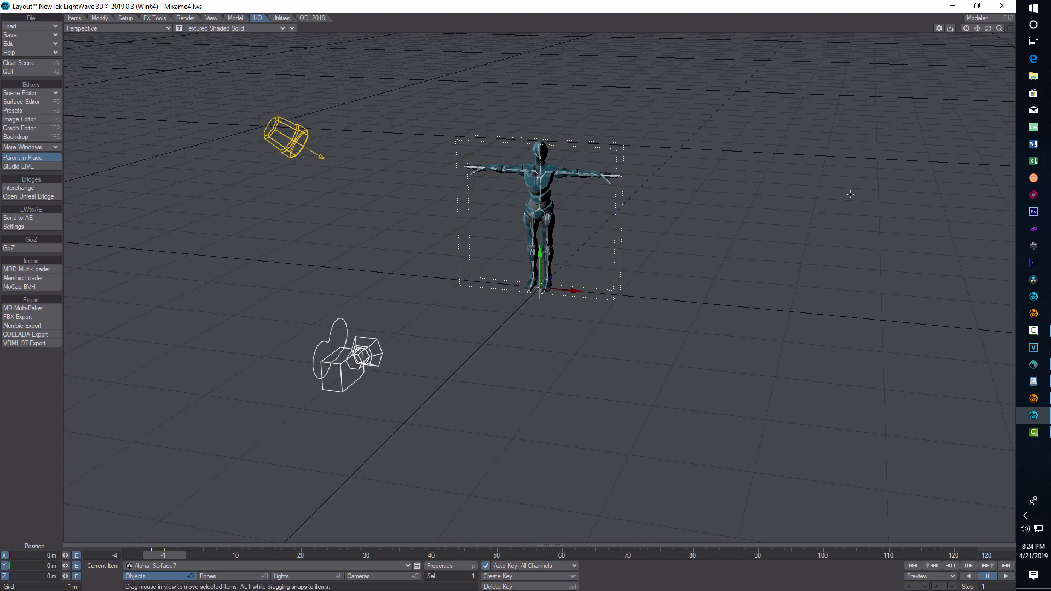
Step: Set the Layout viewport to look through the current camera
{"action": "left_click", "coordinate": [155, 29]}
{"action": "mouse_move", "coordinate": [167, 74]}
{"action": "left_click", "coordinate": [219, 88]}
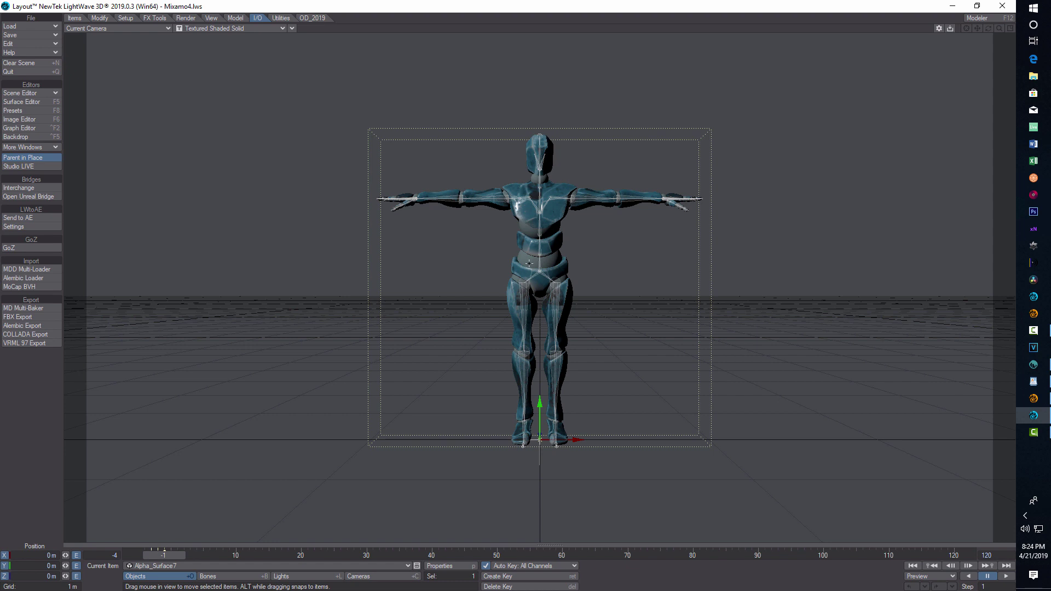
Step: Examine the Alpha_Body_MAT surface's node graph to check how the imported texture maps connect to the Principled BSDF, then close the editors
{"action": "left_click", "coordinate": [22, 102]}
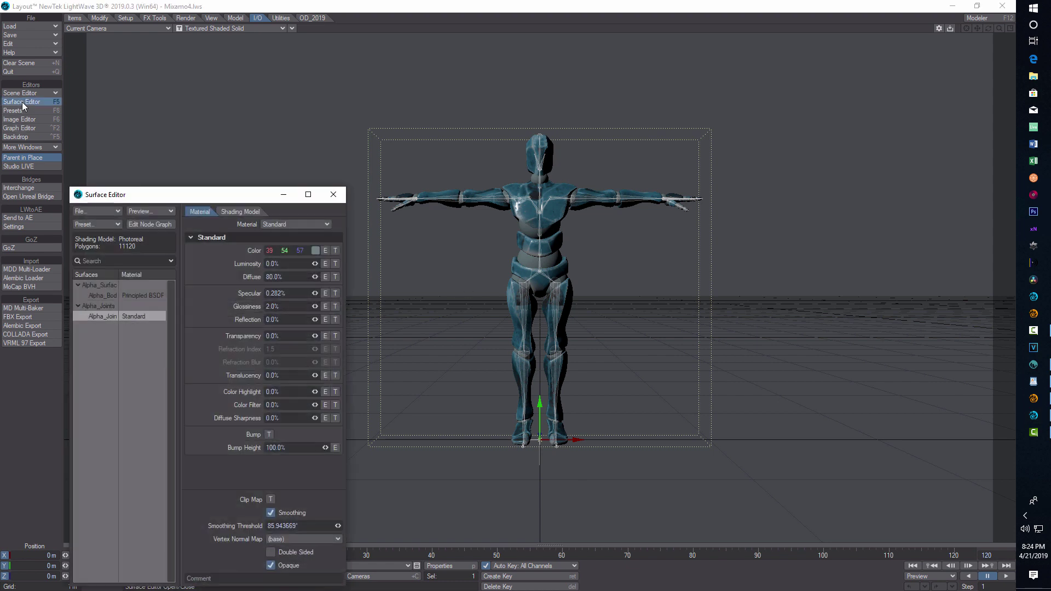
{"action": "left_click", "coordinate": [132, 294]}
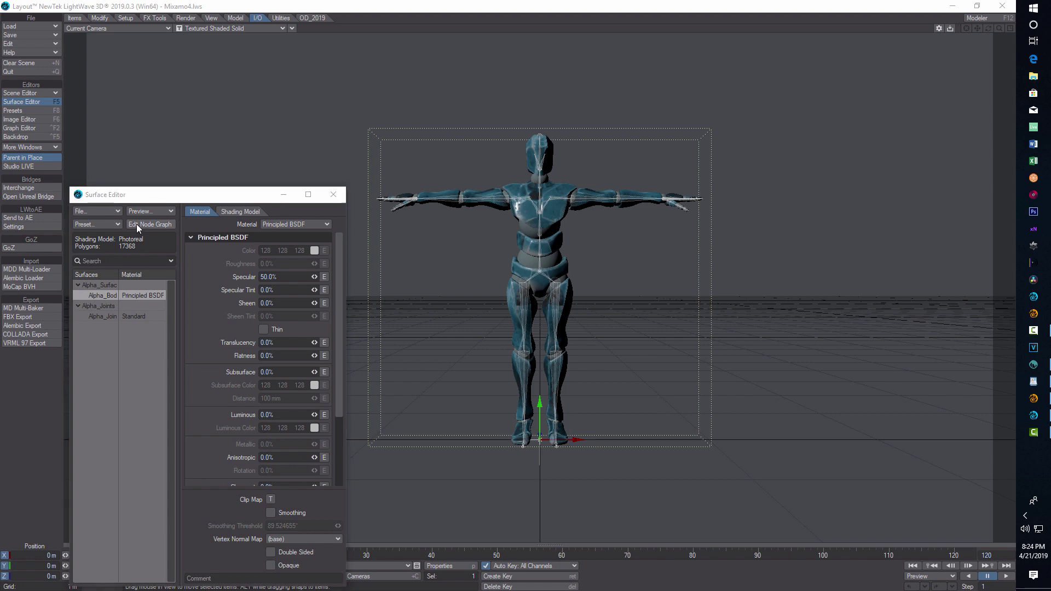
{"action": "left_click", "coordinate": [136, 225]}
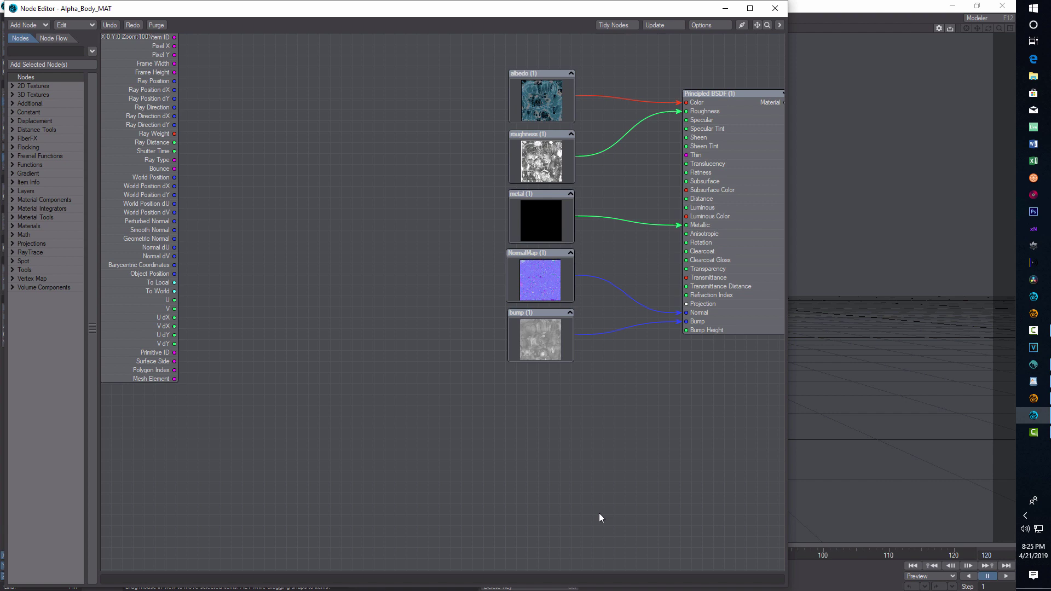
{"action": "left_click", "coordinate": [774, 8]}
{"action": "left_click", "coordinate": [332, 194]}
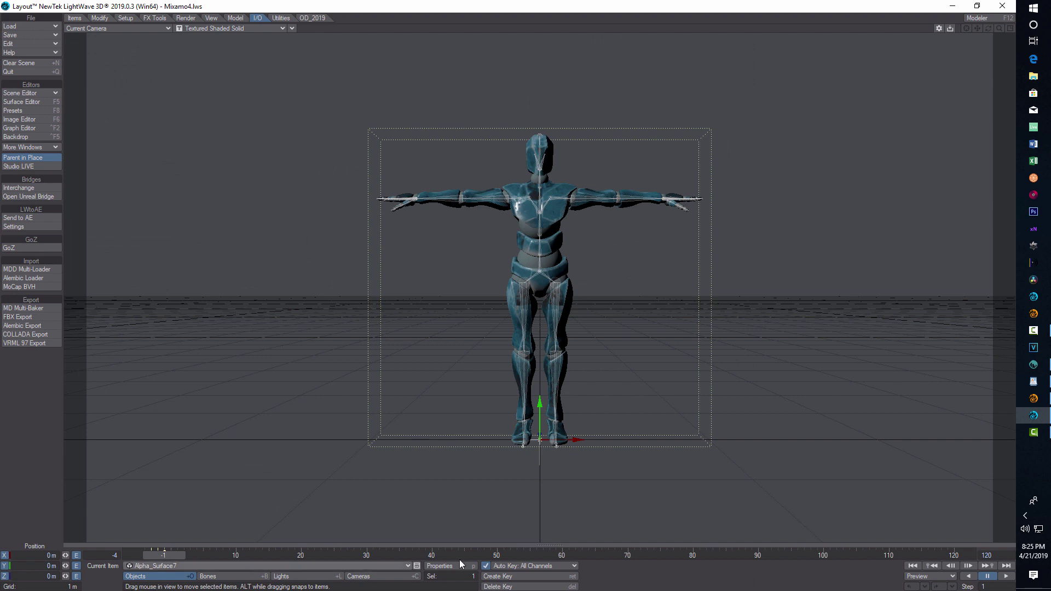
Step: Play the character's animation and stop it at frame 76
{"action": "left_click", "coordinate": [406, 567]}
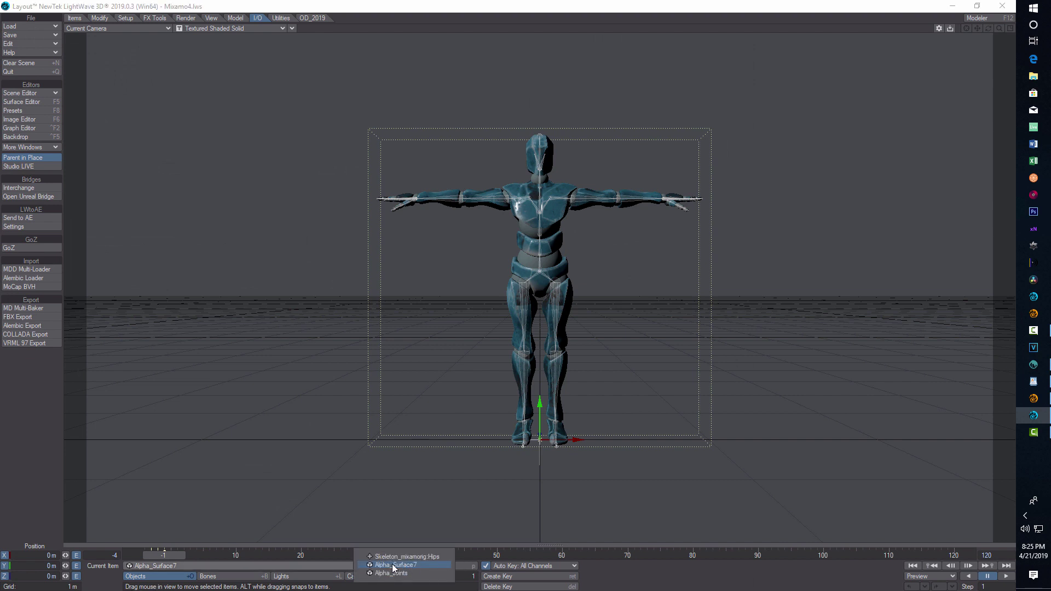
{"action": "left_click", "coordinate": [843, 584]}
{"action": "left_click", "coordinate": [1008, 577]}
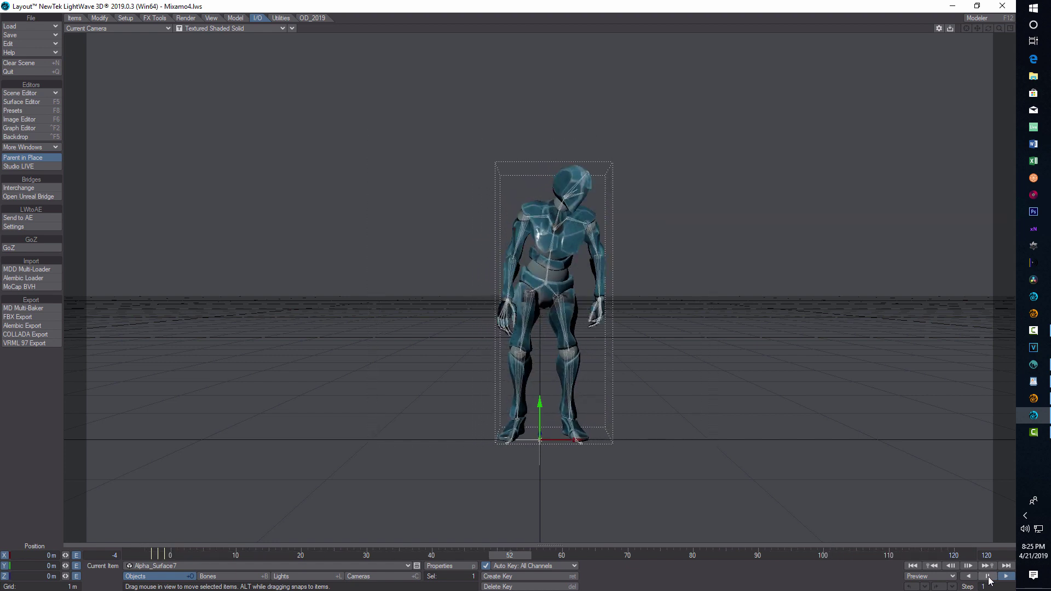
{"action": "left_click", "coordinate": [985, 577]}
{"action": "left_click", "coordinate": [1006, 577]}
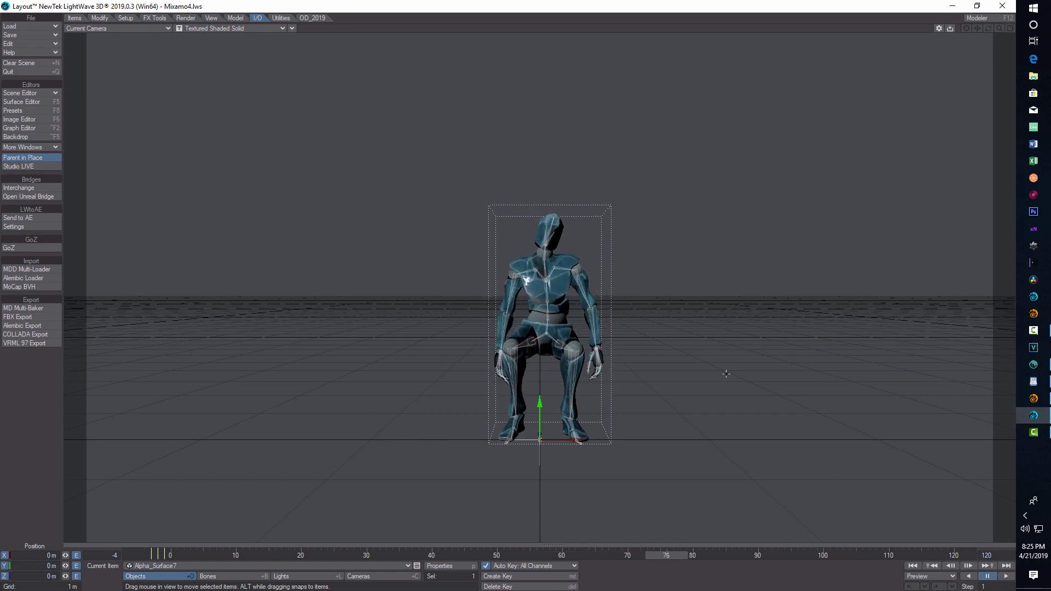
Step: Switch the viewport to VPR rendering and move the camera closer to the figure, to a Z position of about -1.48 m
{"action": "left_click", "coordinate": [261, 28]}
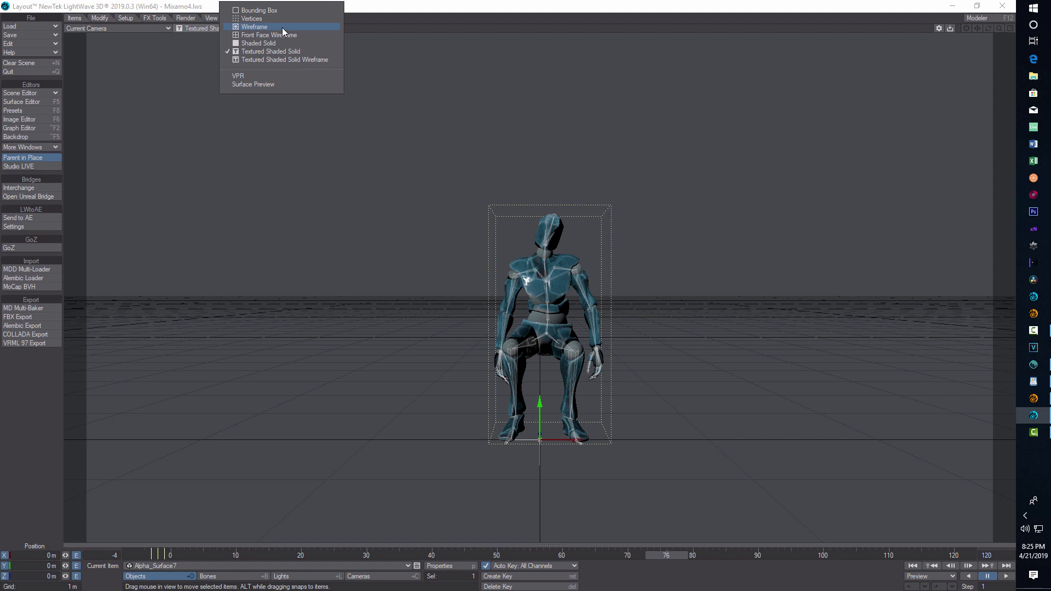
{"action": "left_click", "coordinate": [259, 78]}
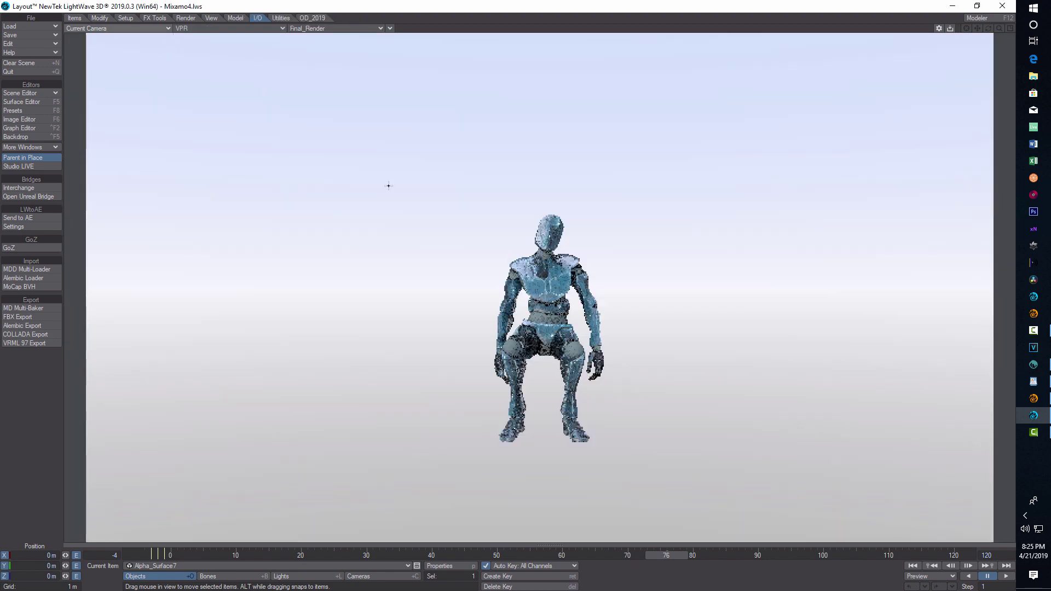
{"action": "key", "text": "shift+c"}
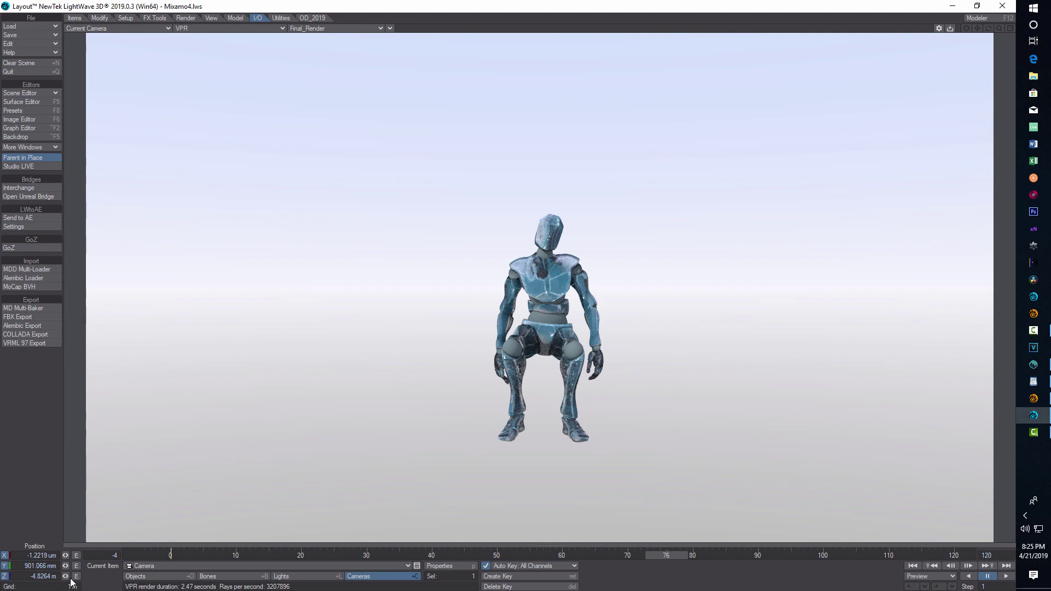
{"action": "left_click_drag", "start_coordinate": [66, 577], "coordinate": [109, 577]}
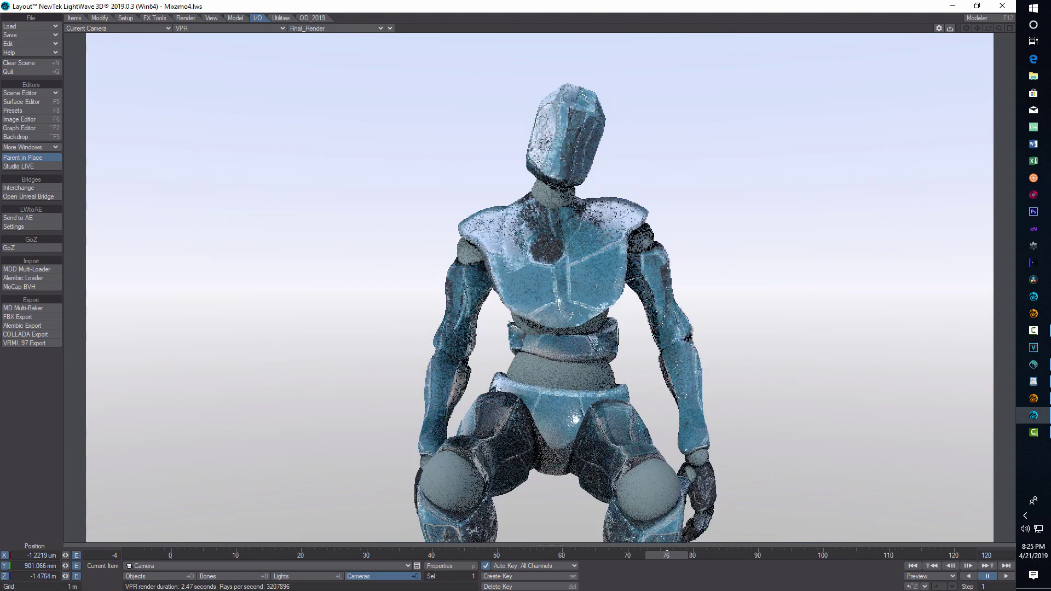